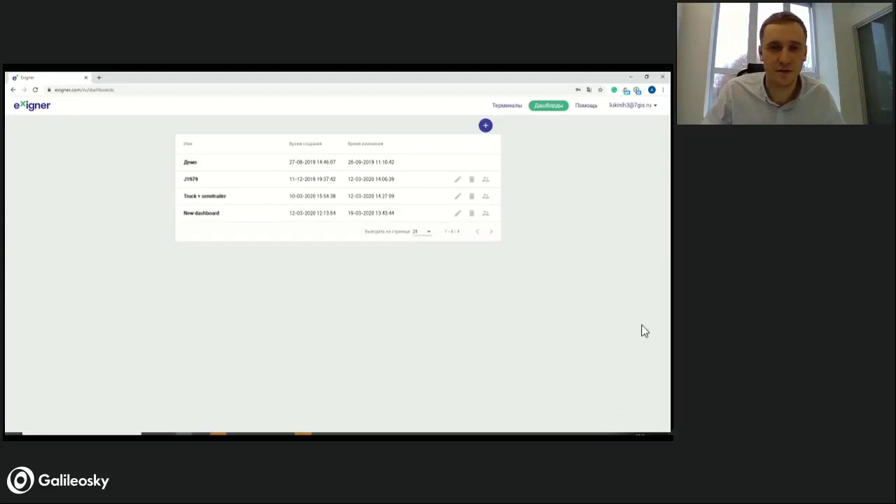
# - Log out of the account and switch the login page language to English
pyautogui.click(643, 106)
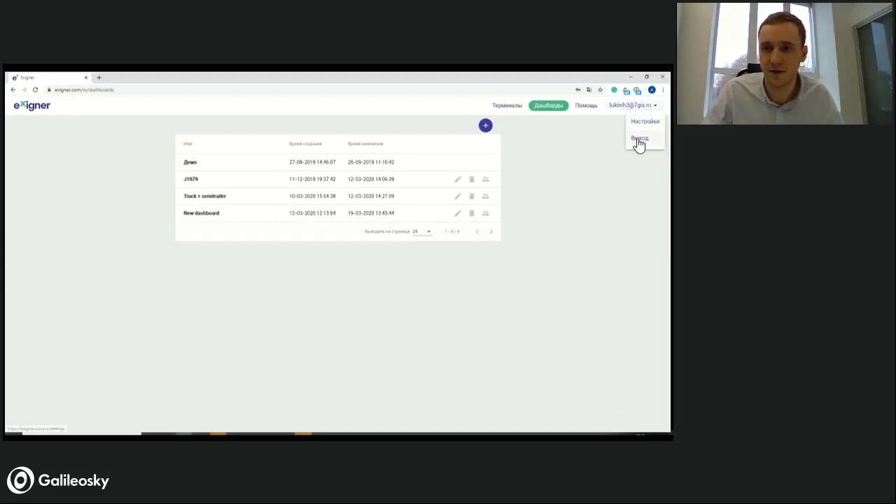
pyautogui.click(639, 138)
pyautogui.click(650, 109)
pyautogui.click(648, 112)
# - Sign in with the account e-mail and the account password
pyautogui.click(306, 196)
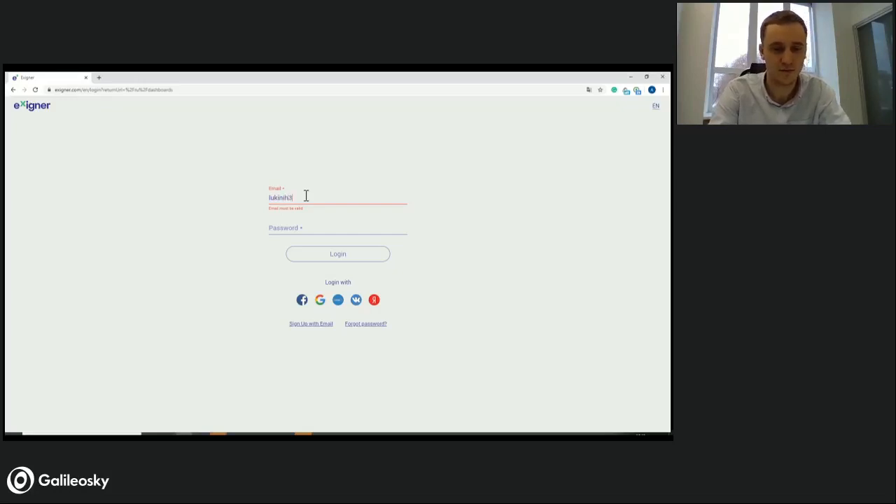
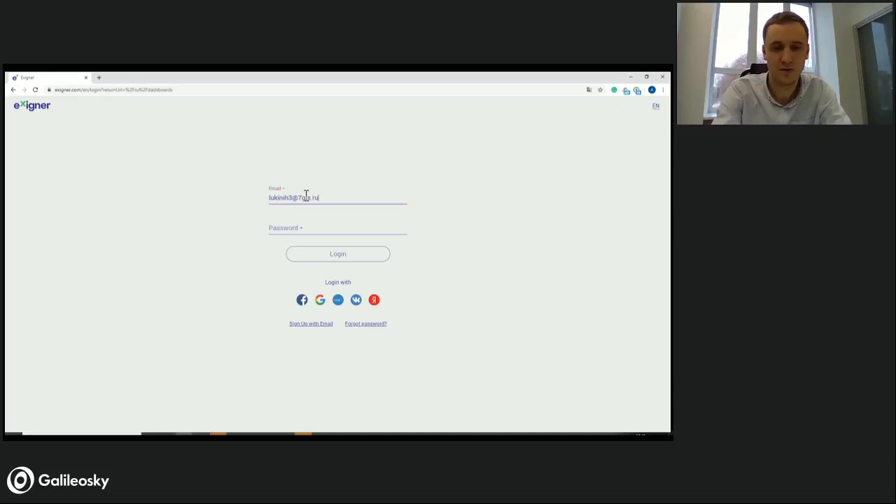
pyautogui.press('Tab')
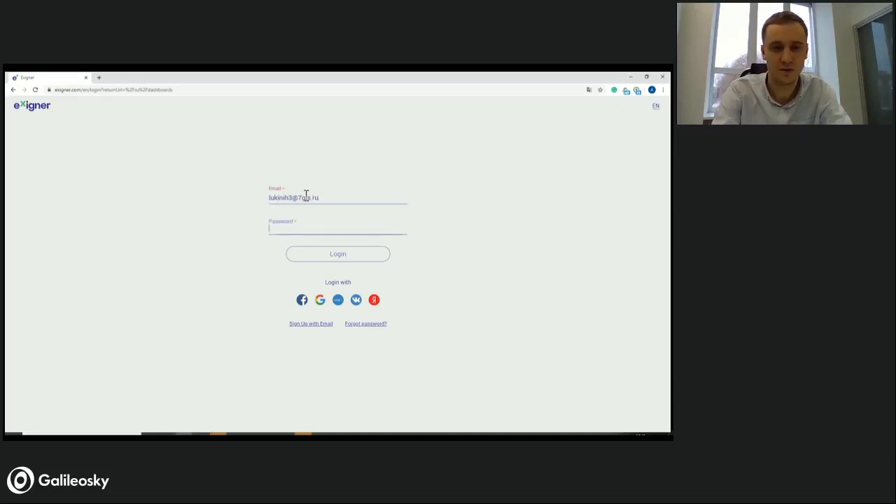
pyautogui.write('******')
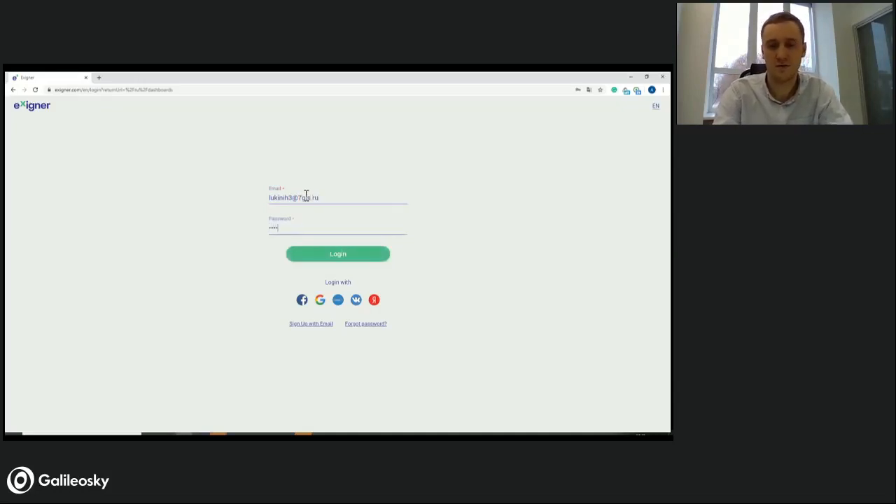
pyautogui.press('Return')
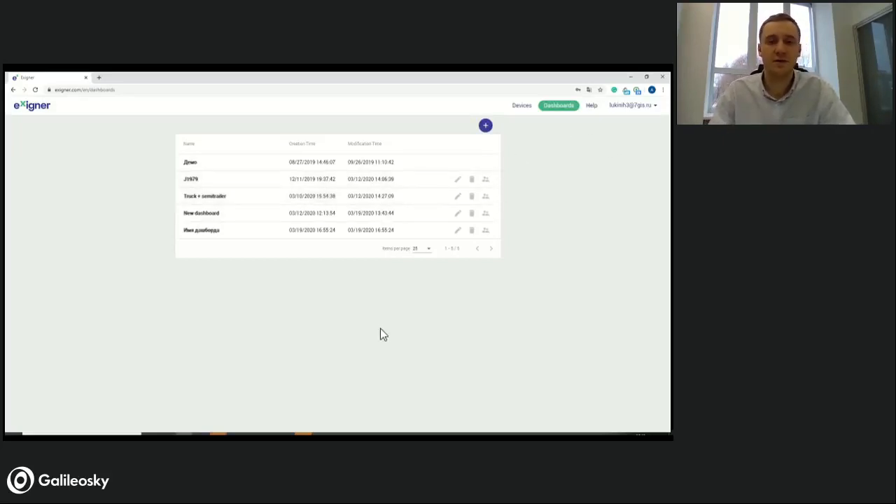
# - Set the preferred version to 4.0 in the account settings and save it
pyautogui.click(650, 109)
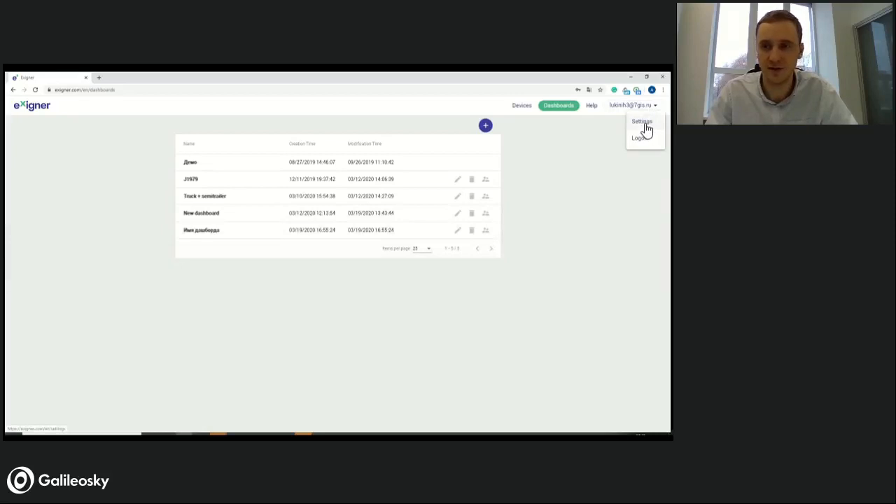
pyautogui.click(636, 124)
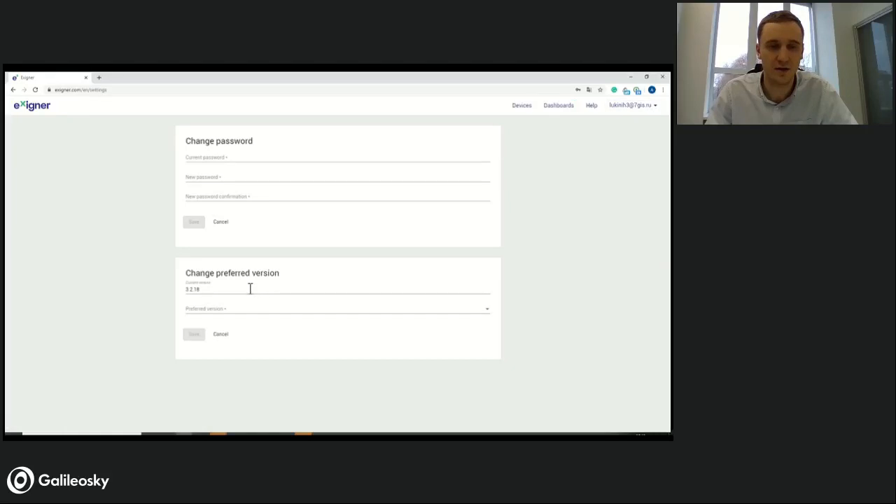
pyautogui.click(270, 317)
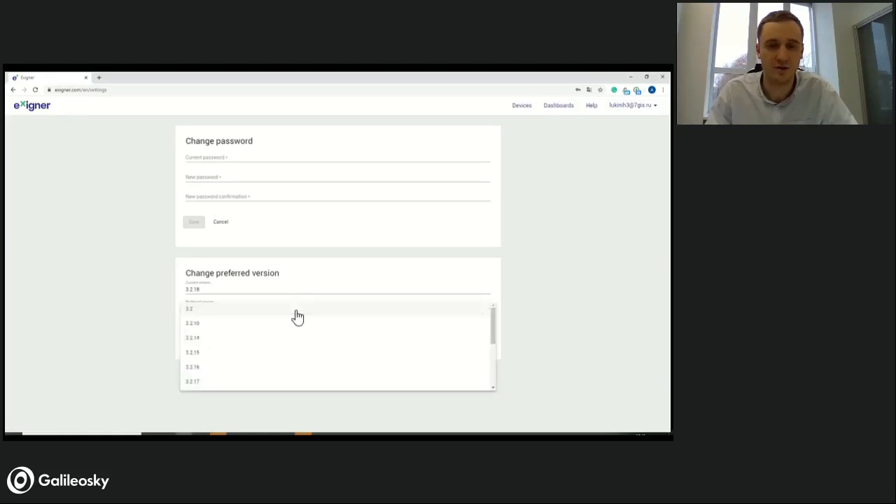
pyautogui.scroll(-5, 400, 347)
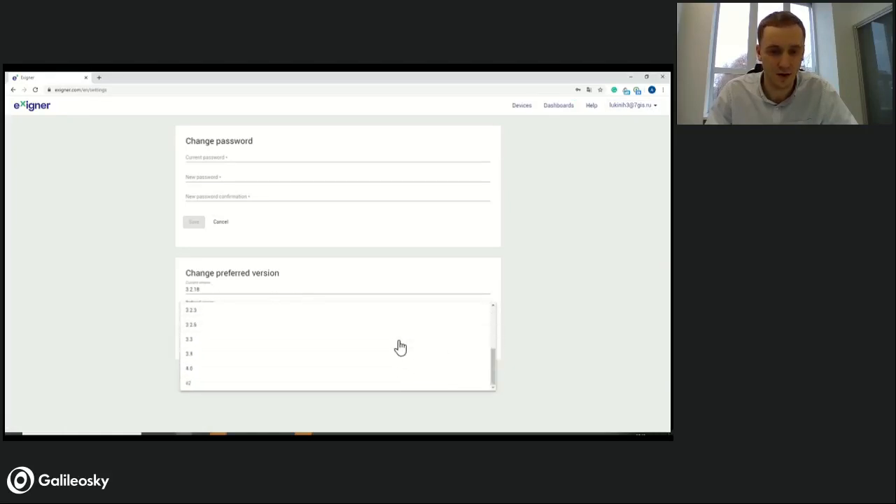
pyautogui.click(214, 369)
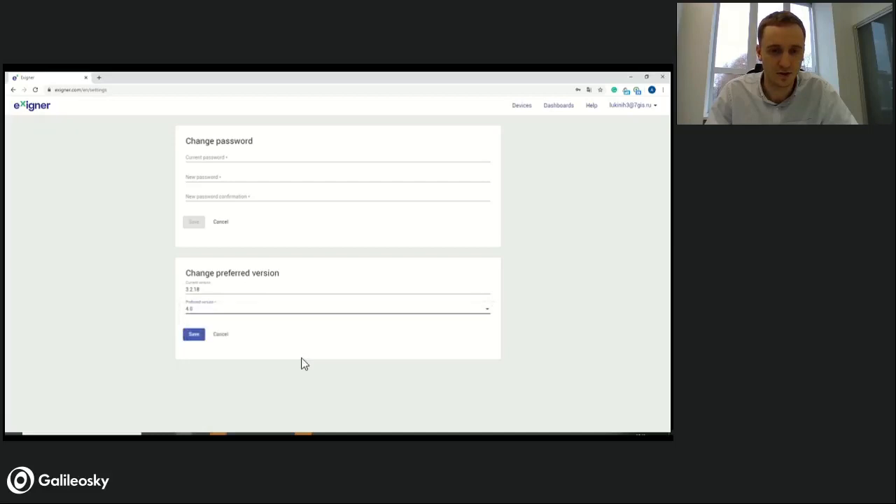
pyautogui.click(194, 335)
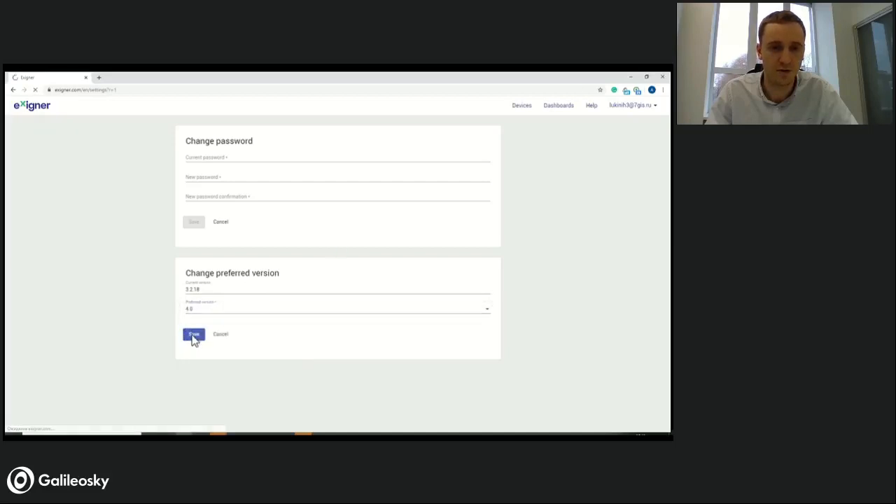
# - Examine the settings page, especially the Licenses Exigner Driver App section with its periods of use and options for adding licenses
pyautogui.scroll(-3, 280, 330)
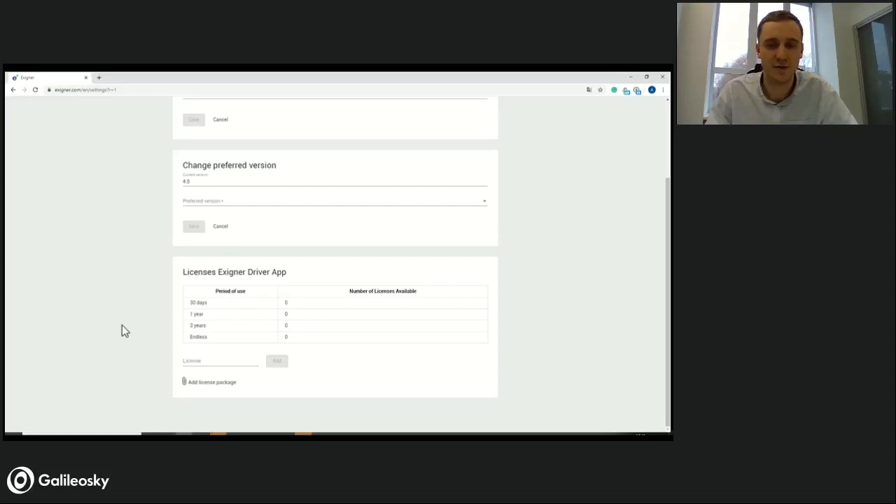
pyautogui.scroll(2, 284, 344)
pyautogui.scroll(-1, 282, 342)
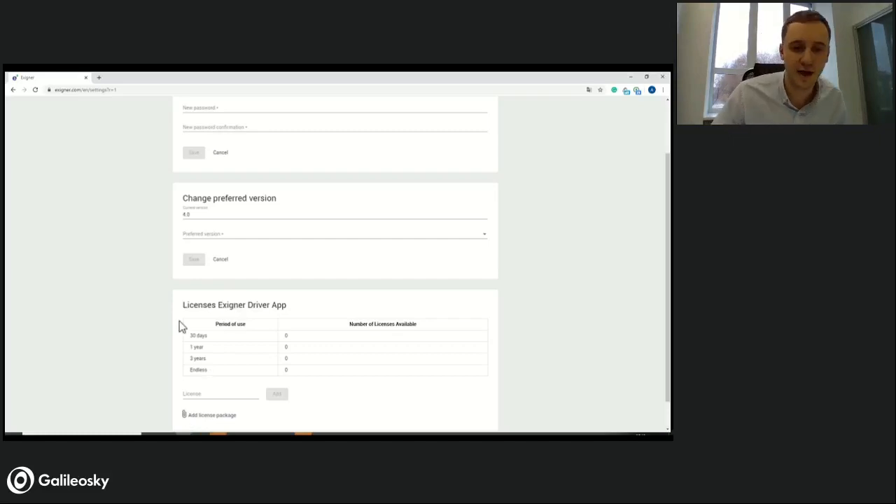
pyautogui.scroll(-1, 187, 372)
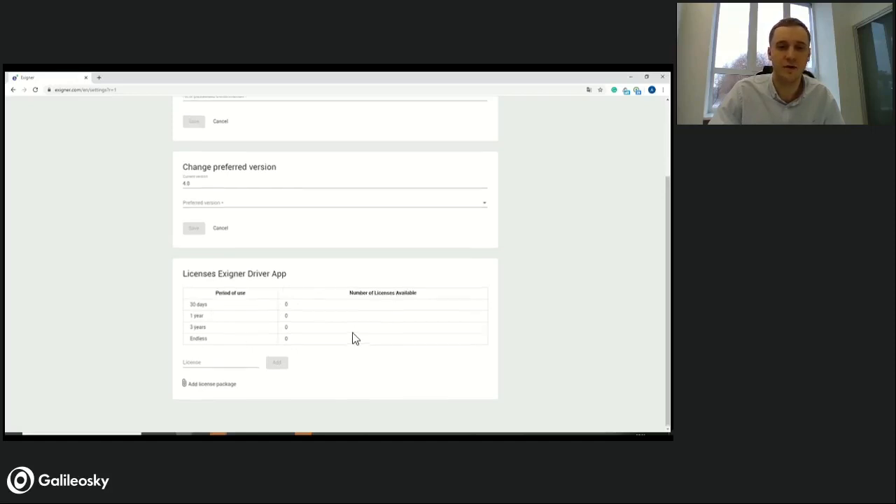
pyautogui.scroll(2, 353, 338)
pyautogui.scroll(-2, 394, 315)
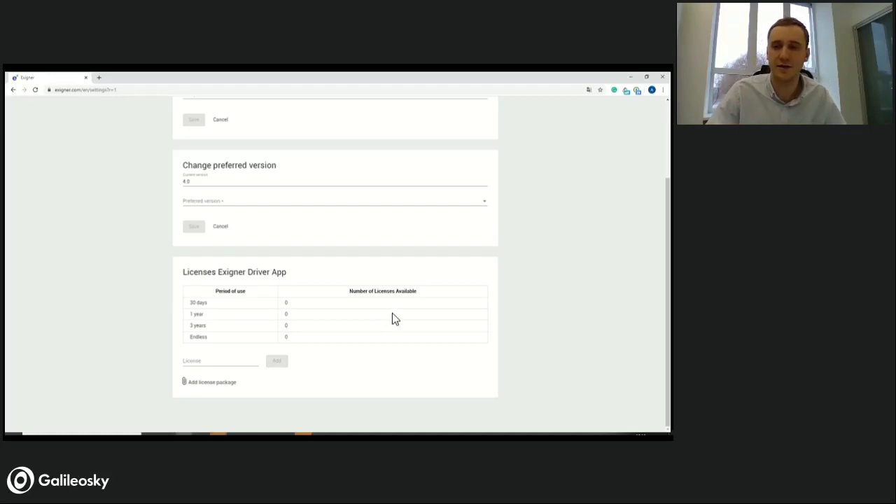
pyautogui.scroll(2, 528, 294)
pyautogui.scroll(-1, 528, 248)
pyautogui.scroll(2, 526, 252)
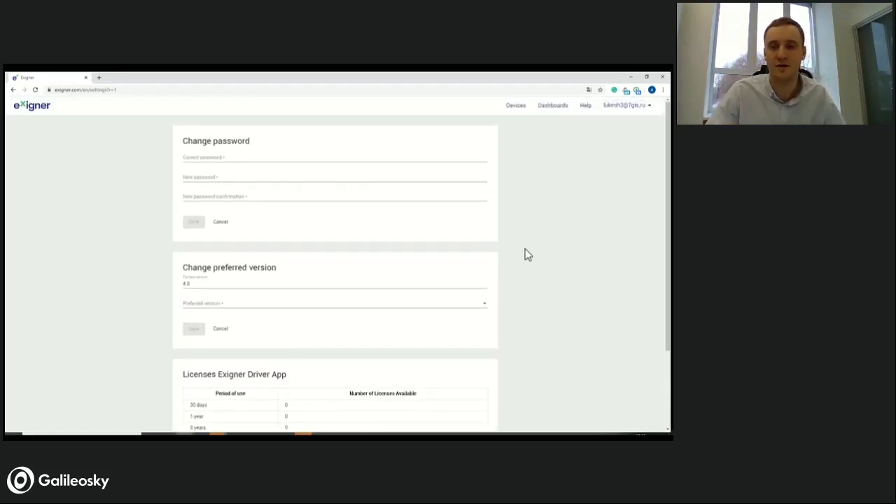
pyautogui.scroll(-3, 511, 218)
pyautogui.scroll(3, 507, 224)
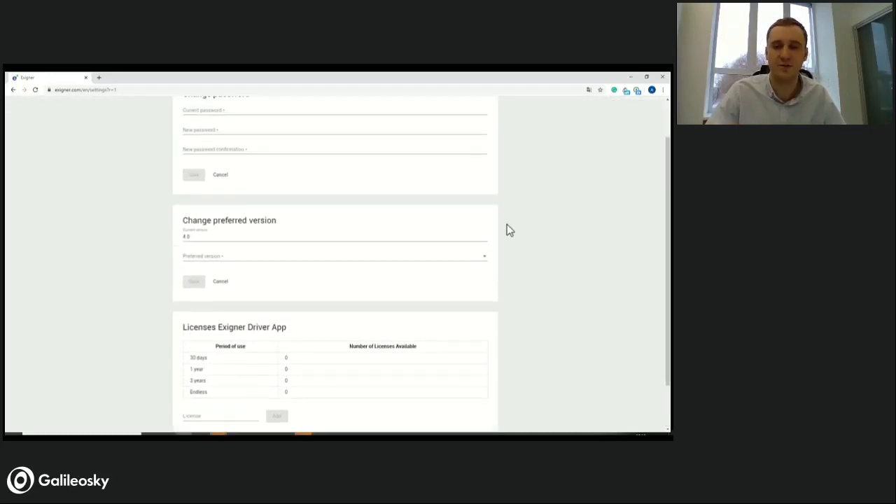
pyautogui.scroll(-3, 506, 224)
pyautogui.scroll(3, 482, 210)
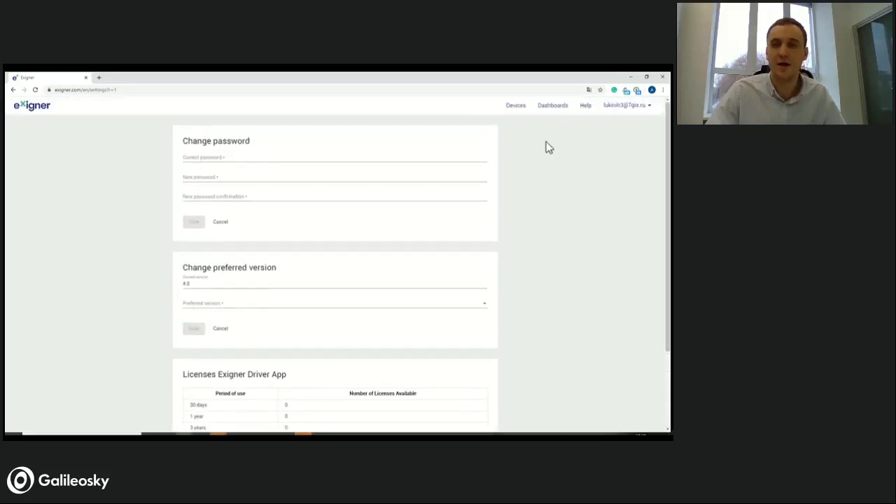
pyautogui.scroll(-2, 518, 178)
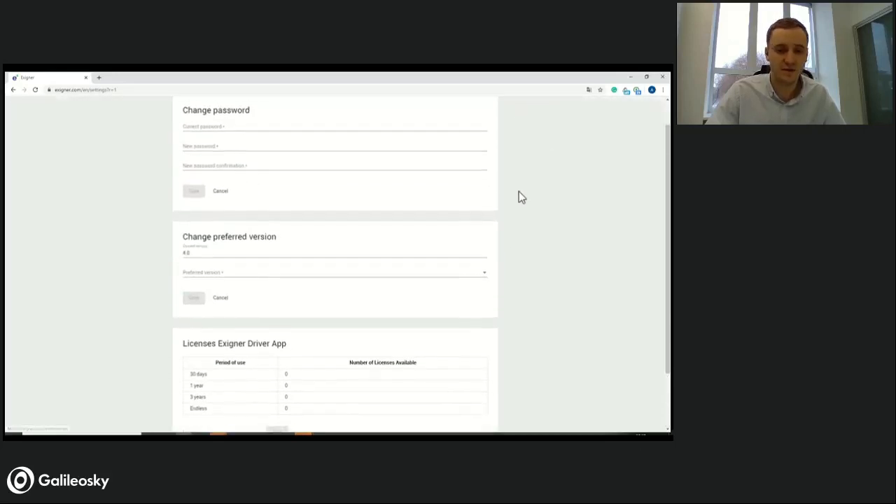
pyautogui.scroll(2, 504, 196)
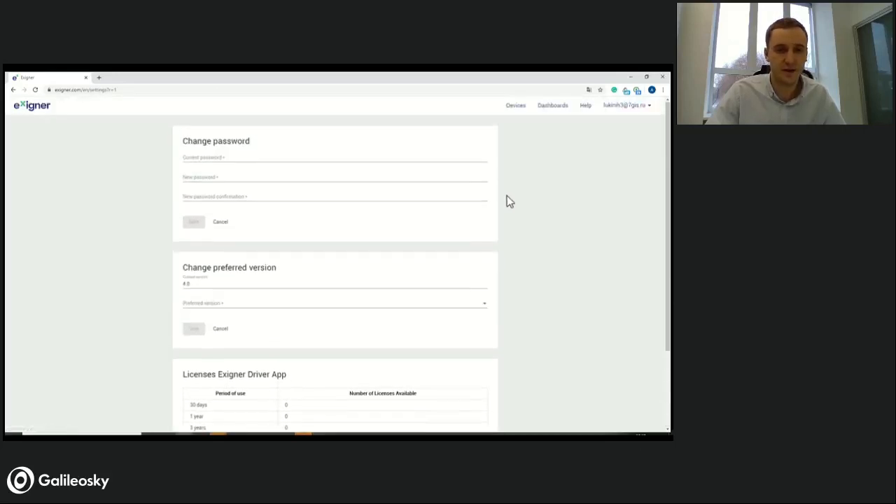
# - Check the license activation dialog of the device in the Devices list and close it
pyautogui.click(519, 109)
pyautogui.click(560, 111)
pyautogui.click(525, 112)
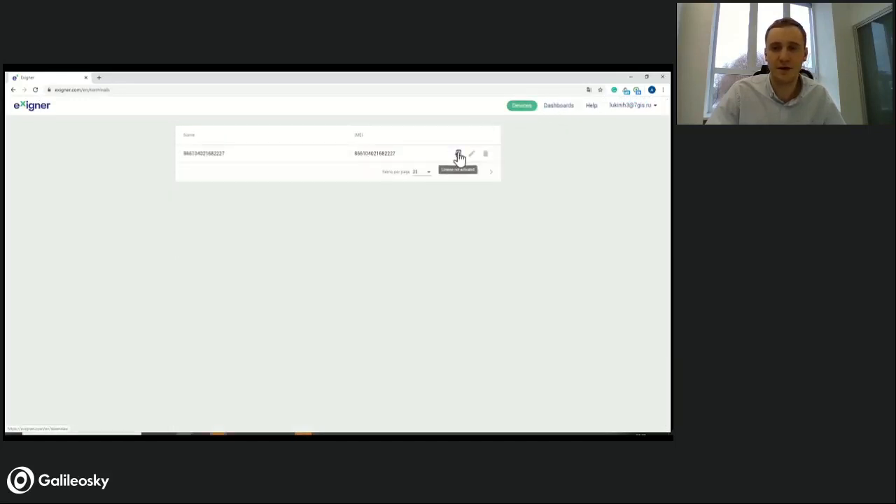
pyautogui.click(459, 154)
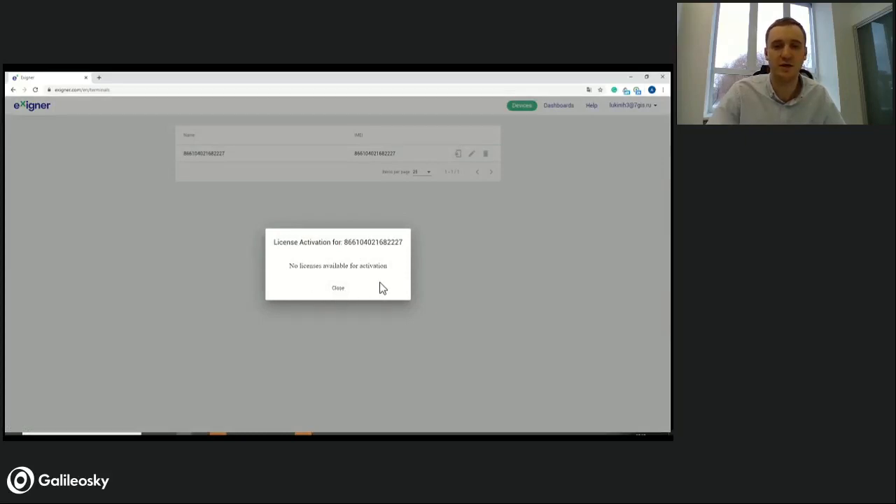
pyautogui.click(336, 291)
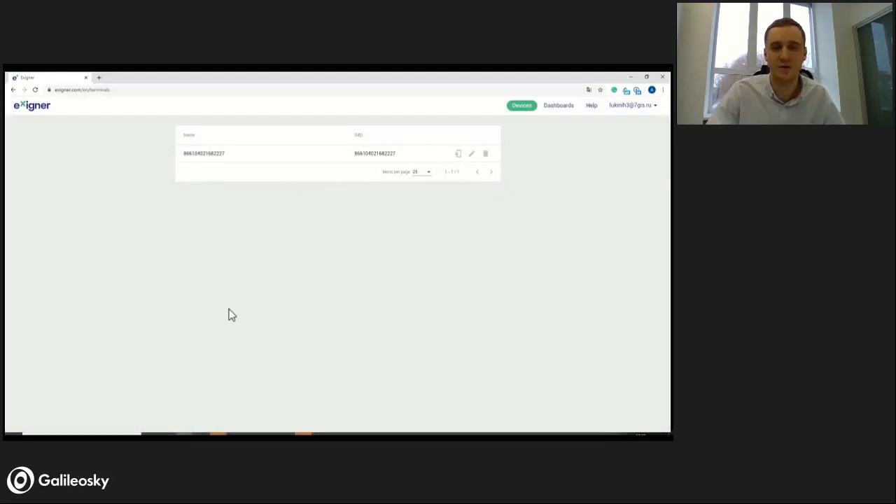
# - View the data sources of the Truck + semitrailer dashboard and expand source K764
pyautogui.click(553, 112)
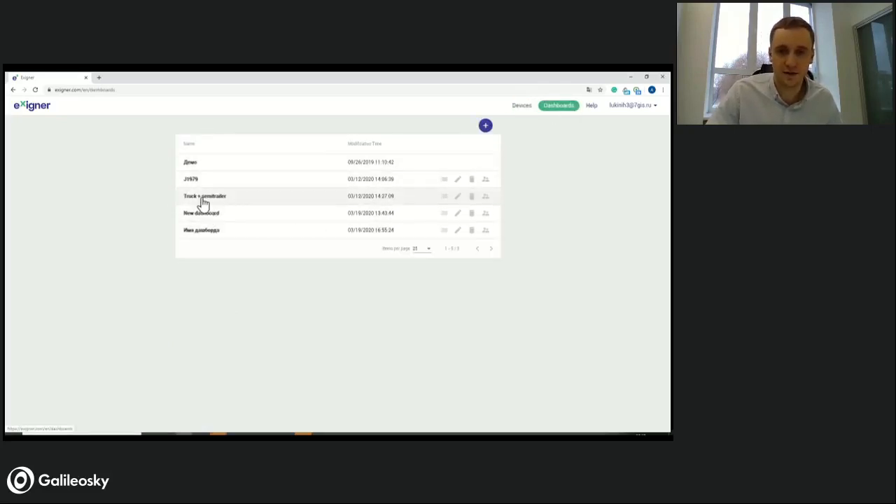
pyautogui.click(443, 198)
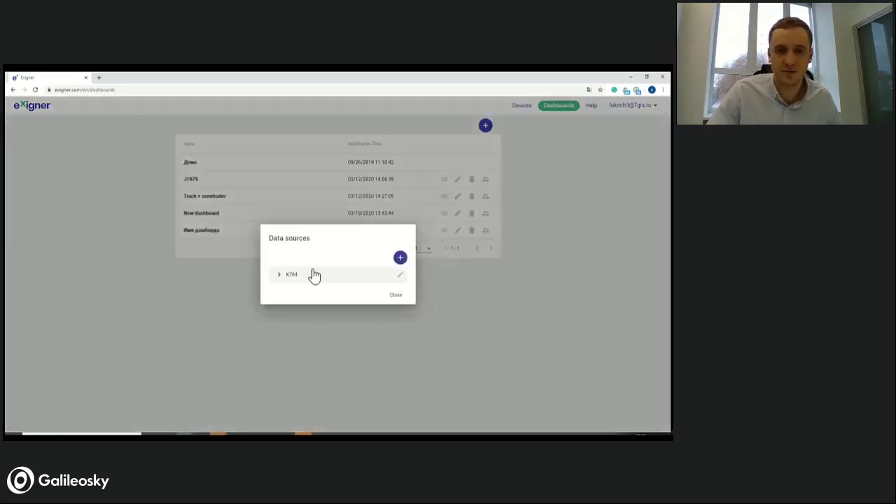
pyautogui.click(283, 277)
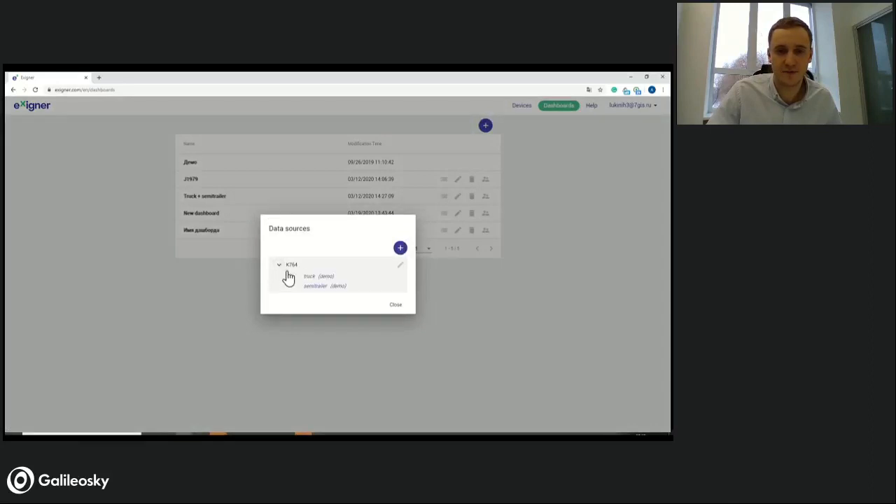
# - Try to assign the account's own device as the semitrailer terminal in source K764, and close the data sources
pyautogui.click(400, 266)
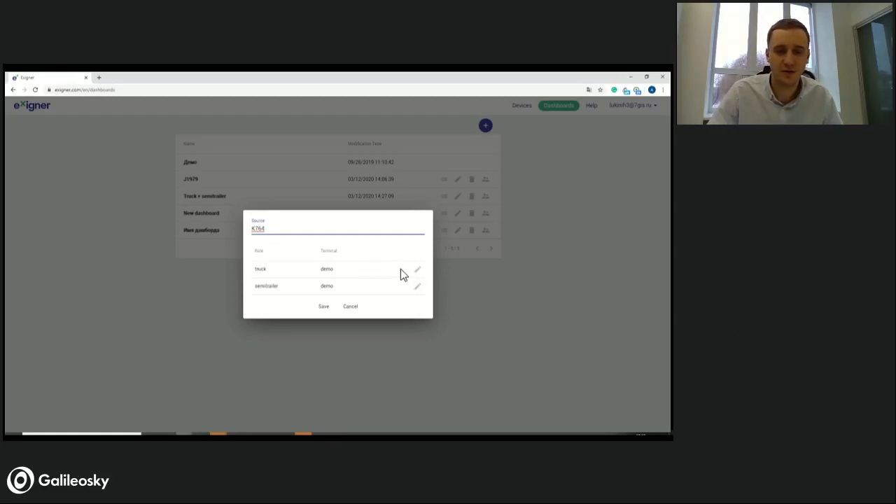
pyautogui.click(417, 287)
pyautogui.click(317, 280)
pyautogui.click(323, 302)
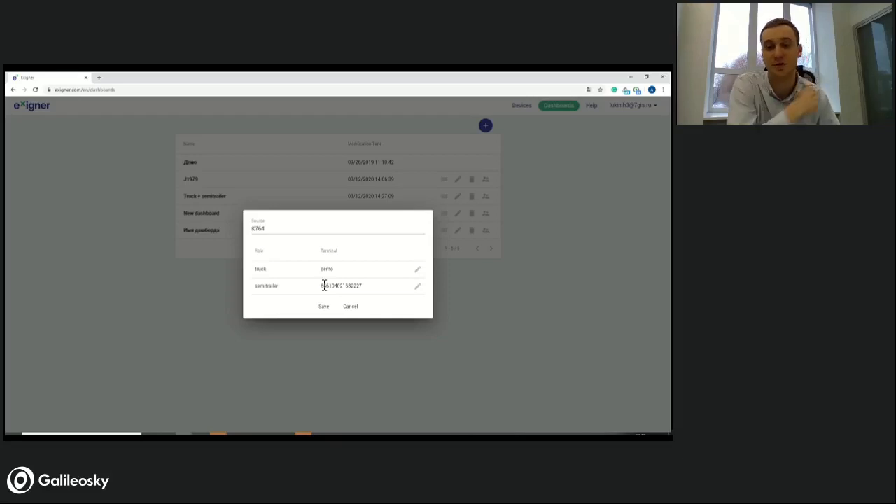
pyautogui.click(316, 308)
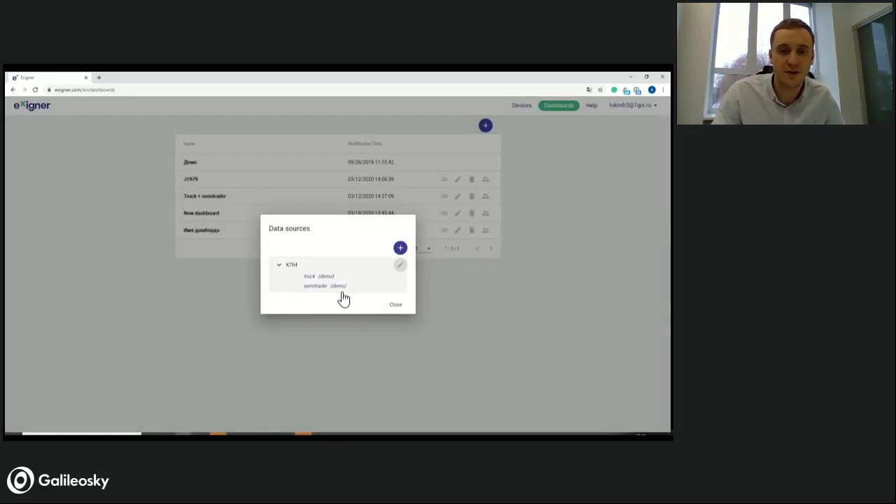
pyautogui.click(396, 307)
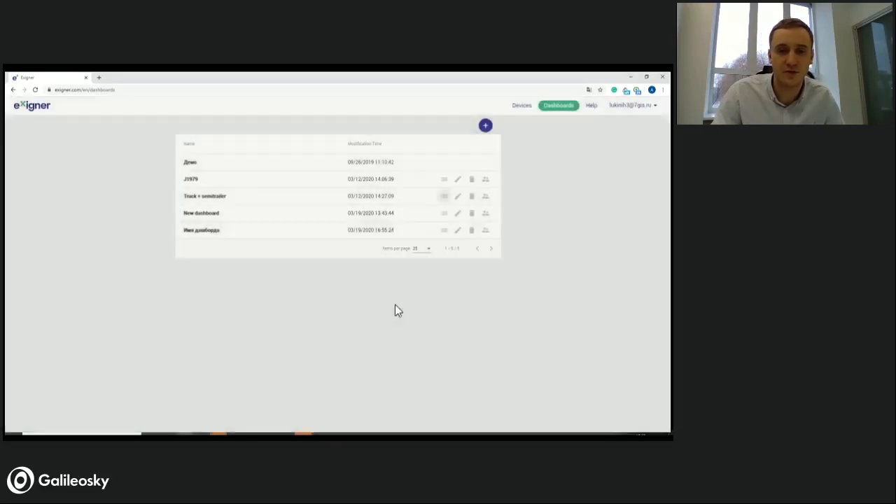
# - Open the Truck + semitrailer dashboard in the editor, check its available data sources, and return to the dashboard list
pyautogui.click(459, 199)
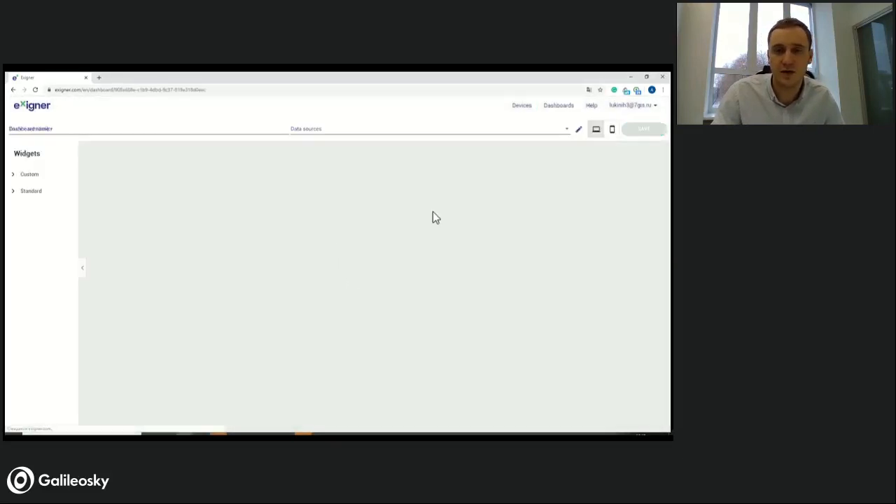
pyautogui.click(563, 133)
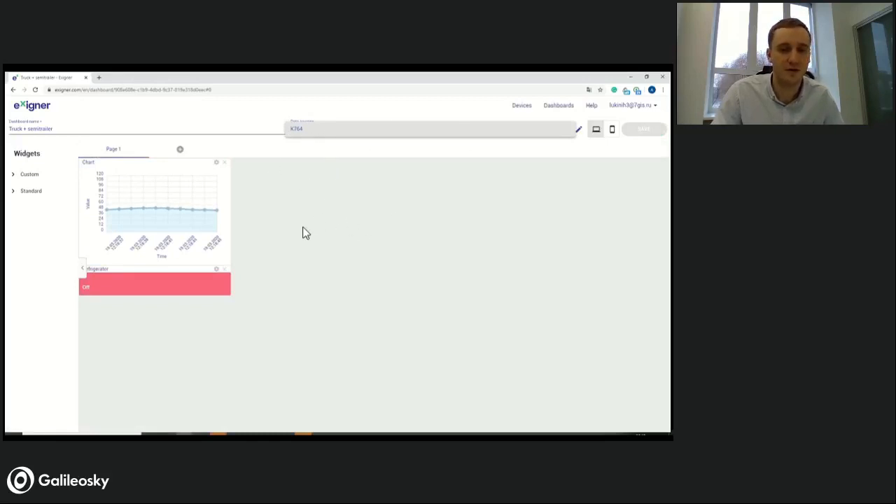
pyautogui.click(376, 236)
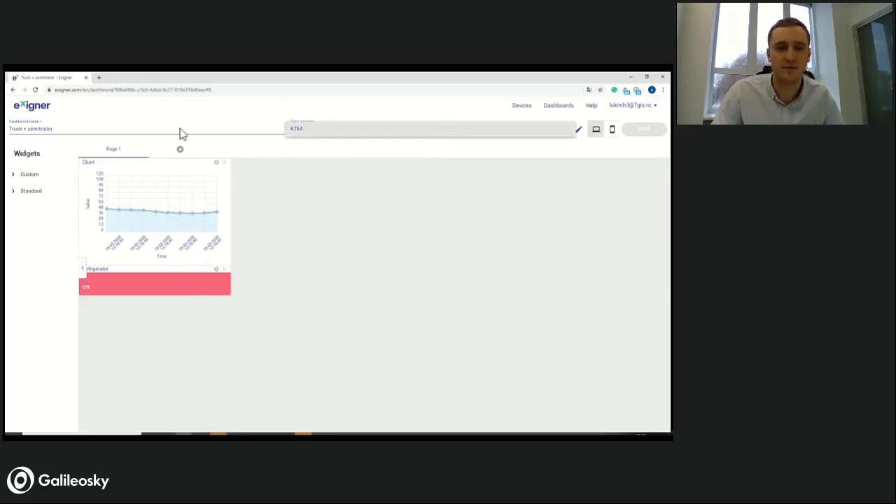
pyautogui.click(13, 91)
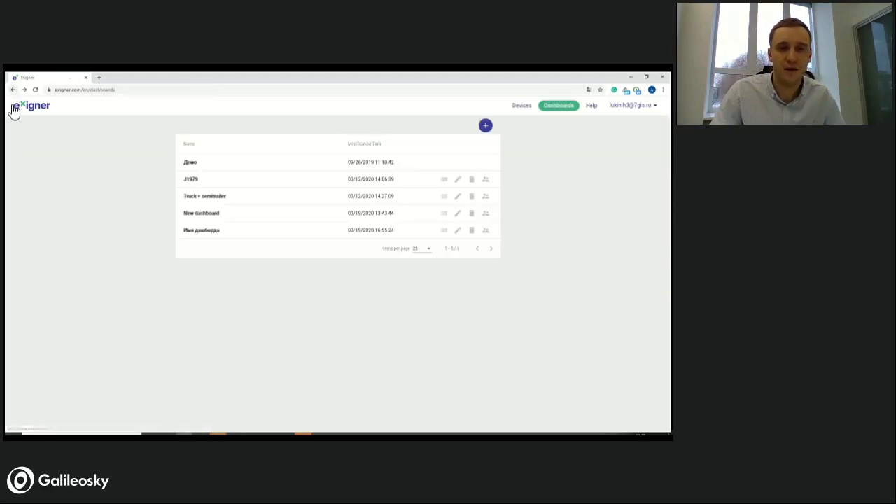
pyautogui.click(458, 213)
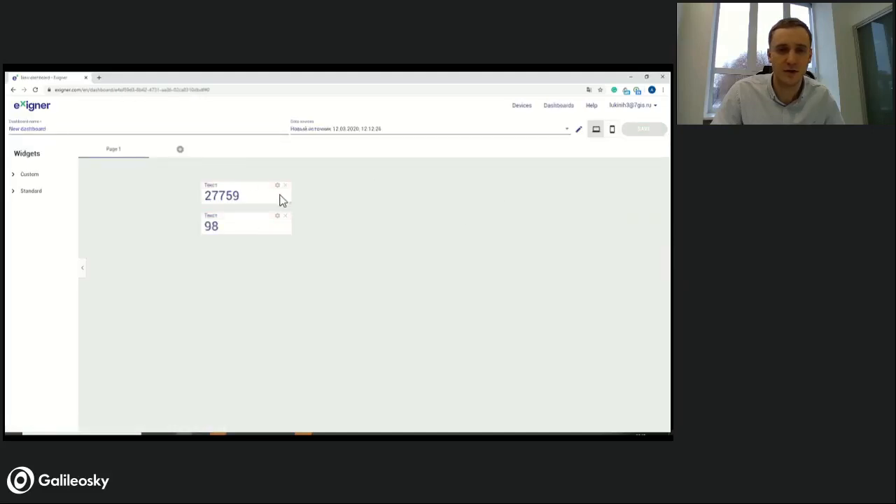
pyautogui.moveTo(251, 190); pyautogui.dragTo(197, 190)
pyautogui.moveTo(238, 212); pyautogui.dragTo(181, 213)
pyautogui.click(13, 175)
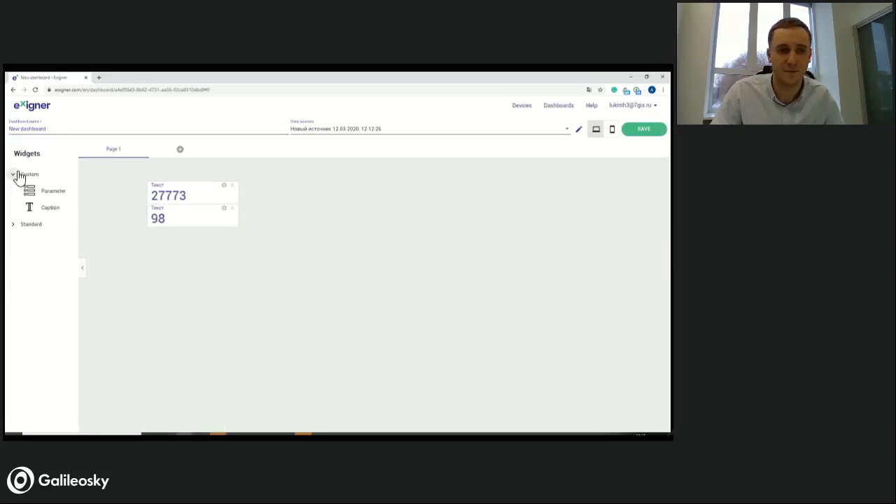
pyautogui.click(16, 225)
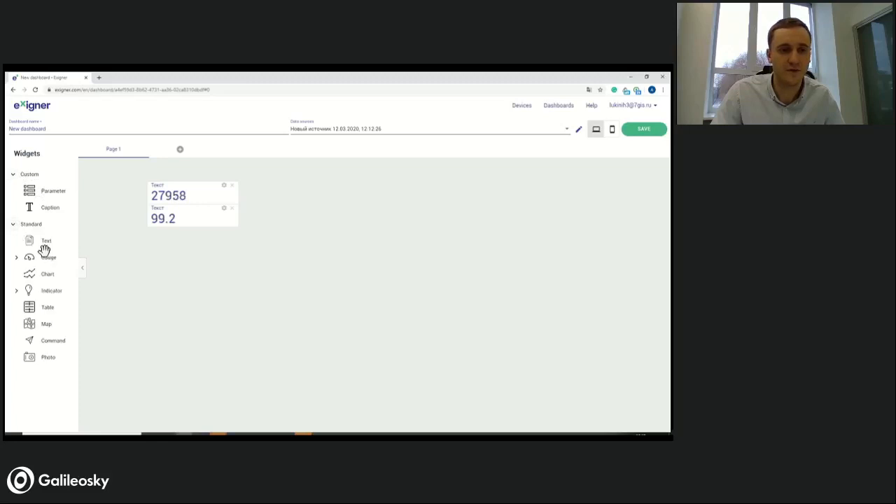
pyautogui.moveTo(44, 240); pyautogui.dragTo(276, 190)
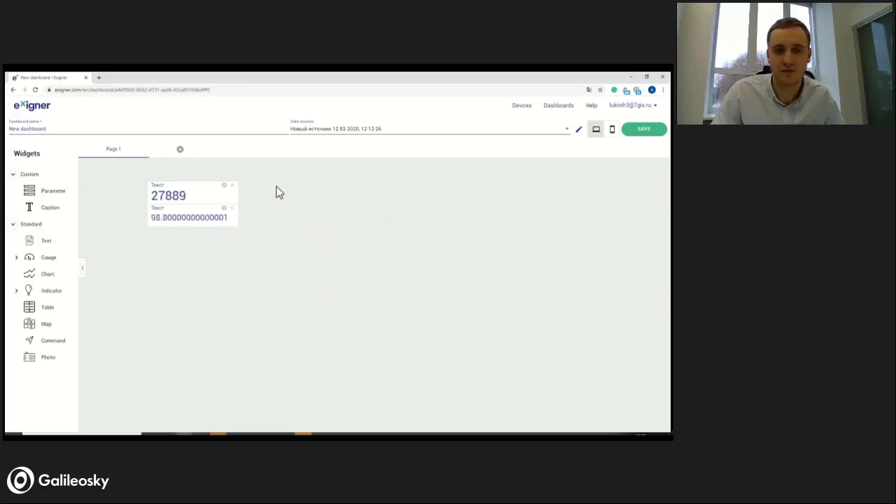
pyautogui.click(614, 205)
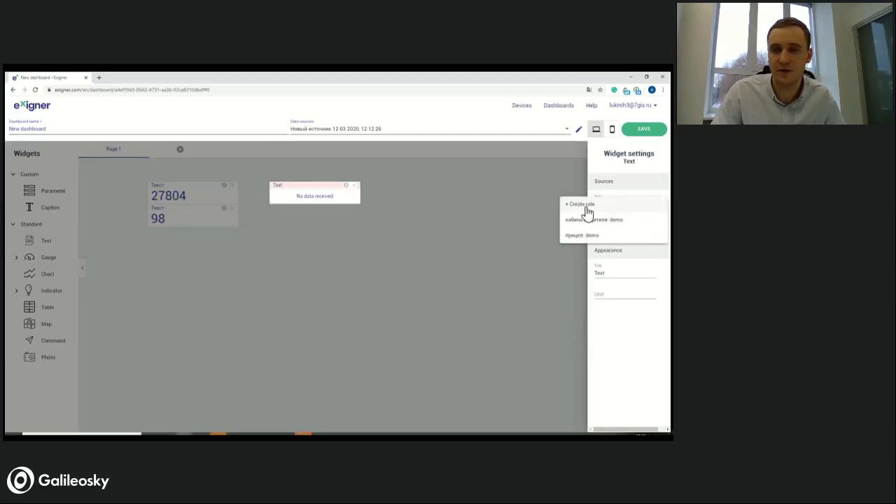
pyautogui.click(615, 177)
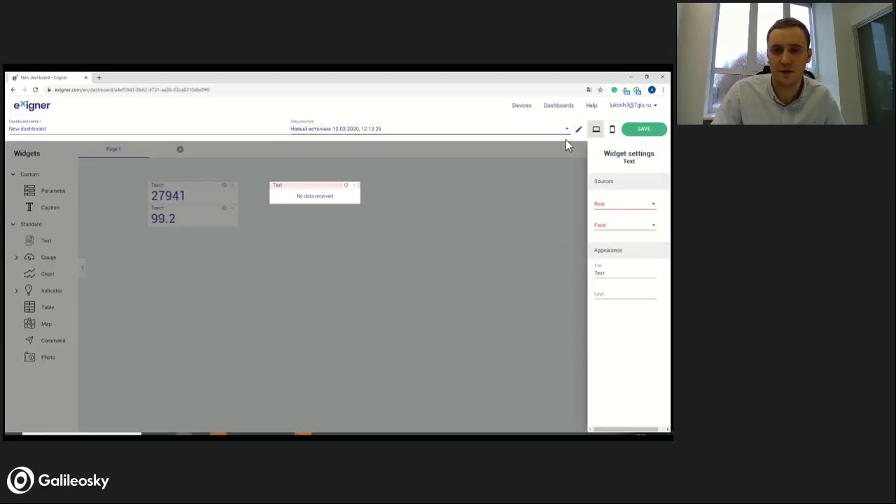
pyautogui.click(13, 90)
pyautogui.press('Return')
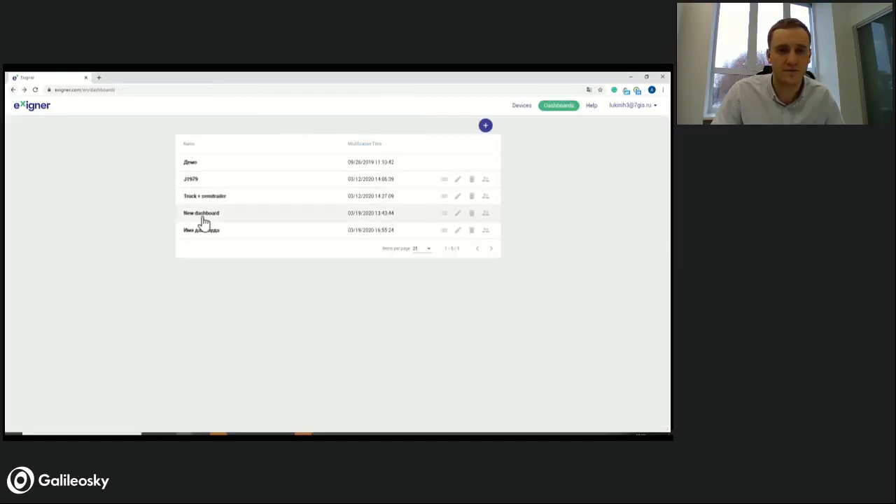
# - Add a Text widget below the Refrigerator widget in the Truck + semitrailer dashboard, with role truck and field CAN - Fuel level, %
pyautogui.click(459, 198)
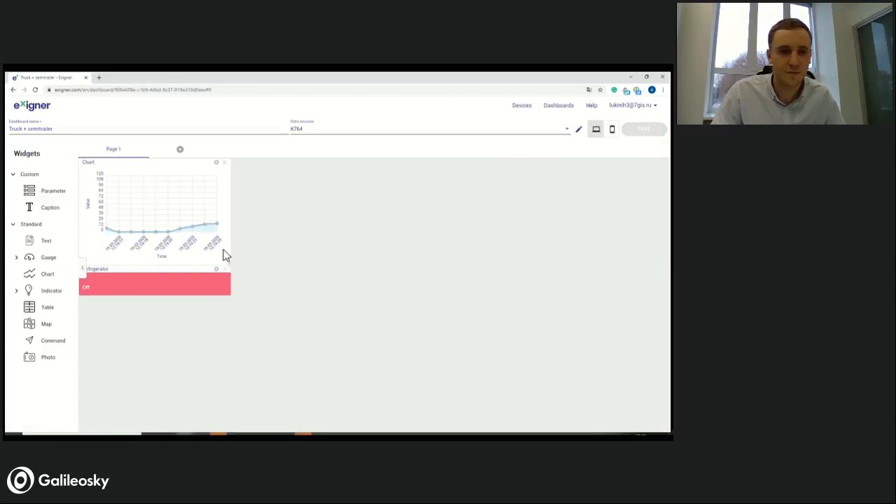
pyautogui.moveTo(40, 238); pyautogui.dragTo(96, 306)
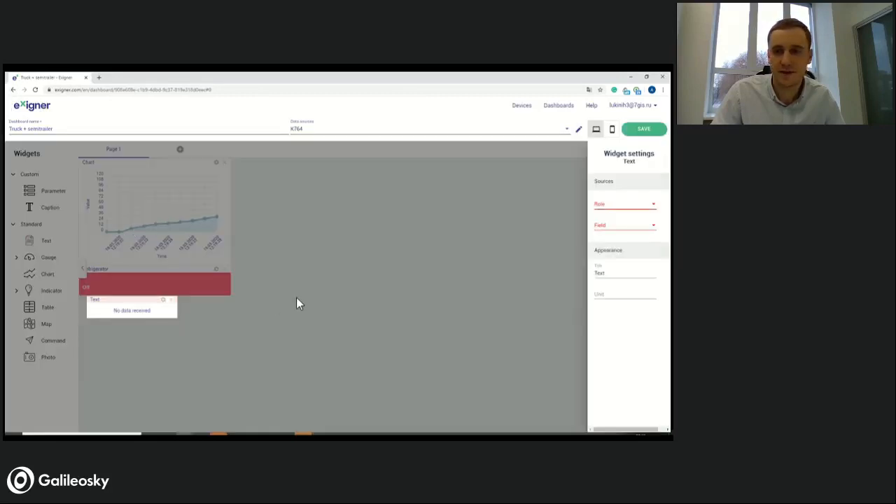
pyautogui.click(625, 210)
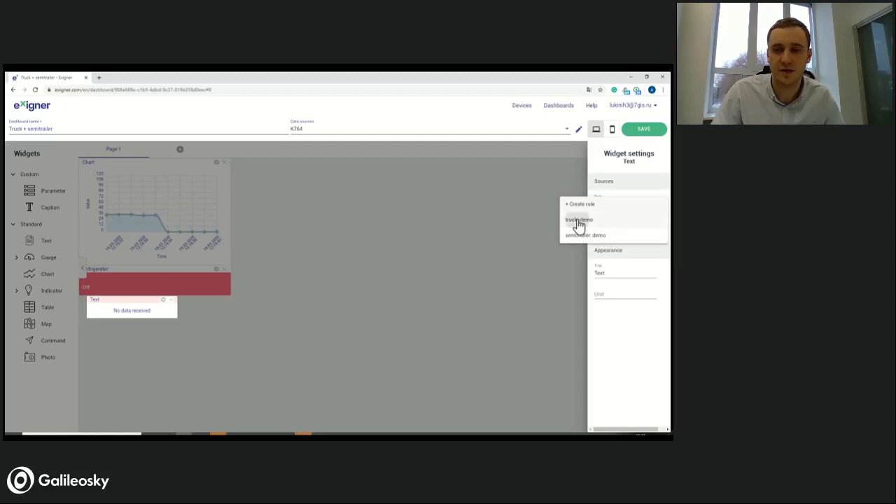
pyautogui.click(578, 221)
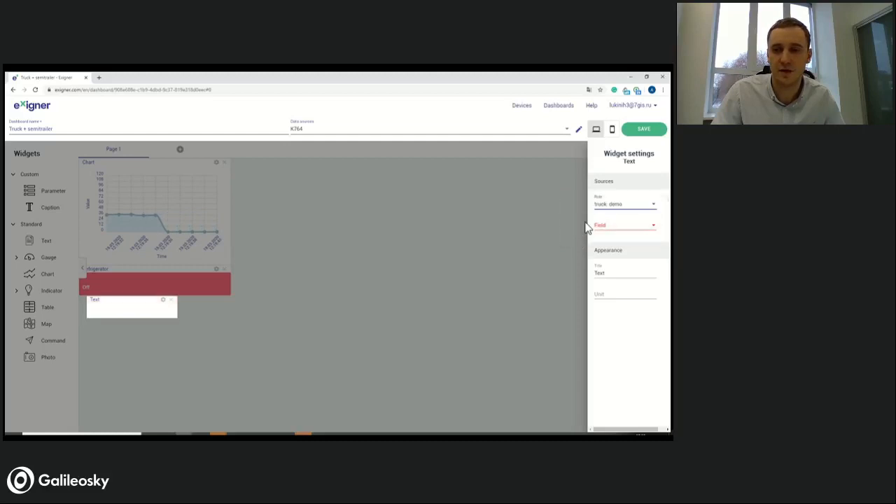
pyautogui.click(620, 231)
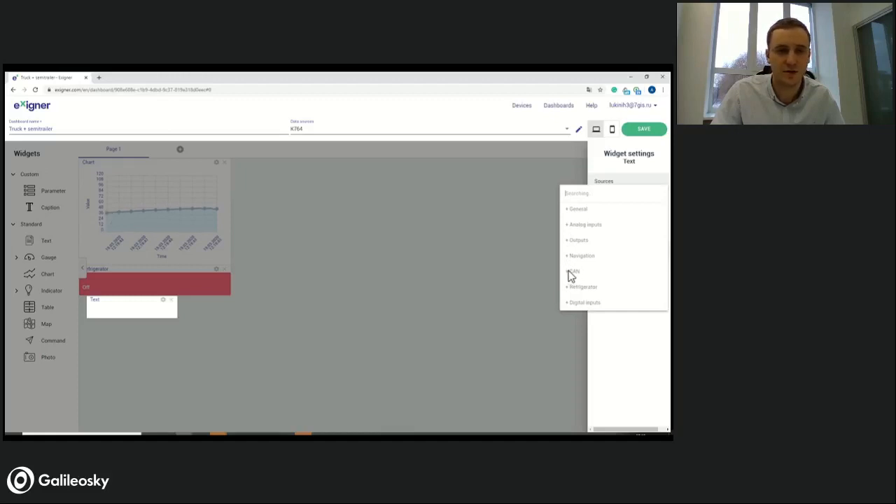
pyautogui.click(571, 272)
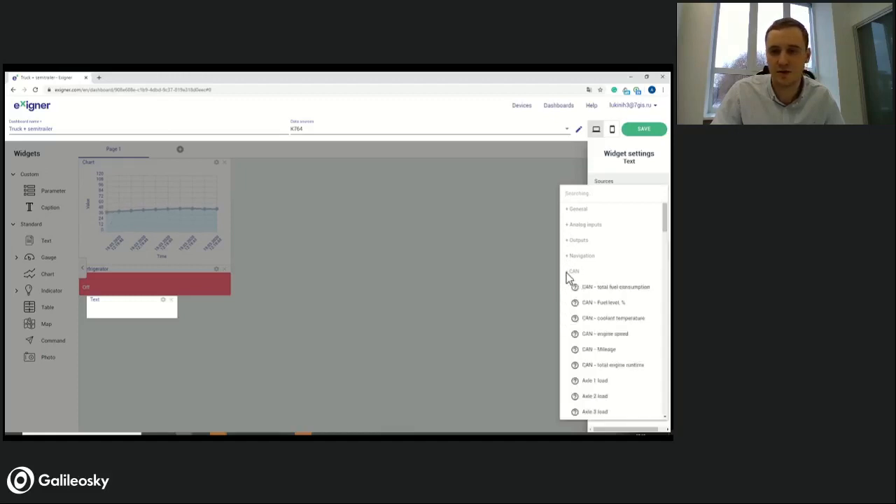
pyautogui.click(604, 306)
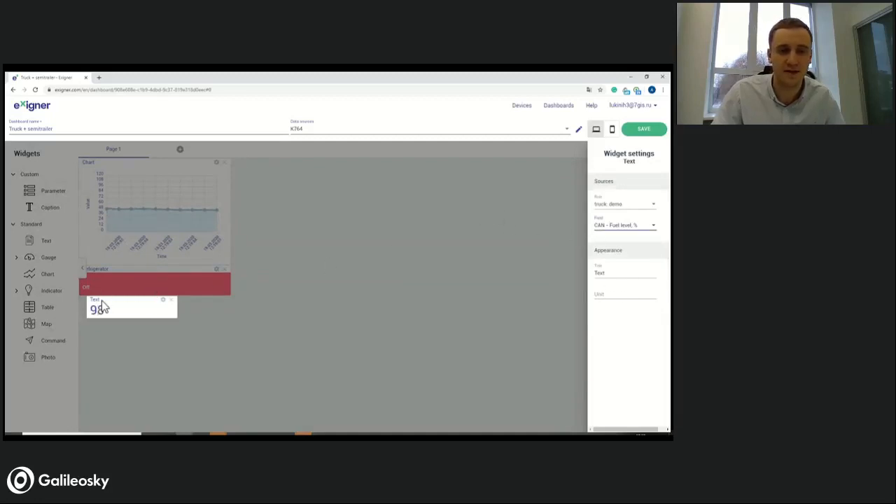
# - Set the new text widget's title to "Fuel level % truck"
pyautogui.click(616, 274)
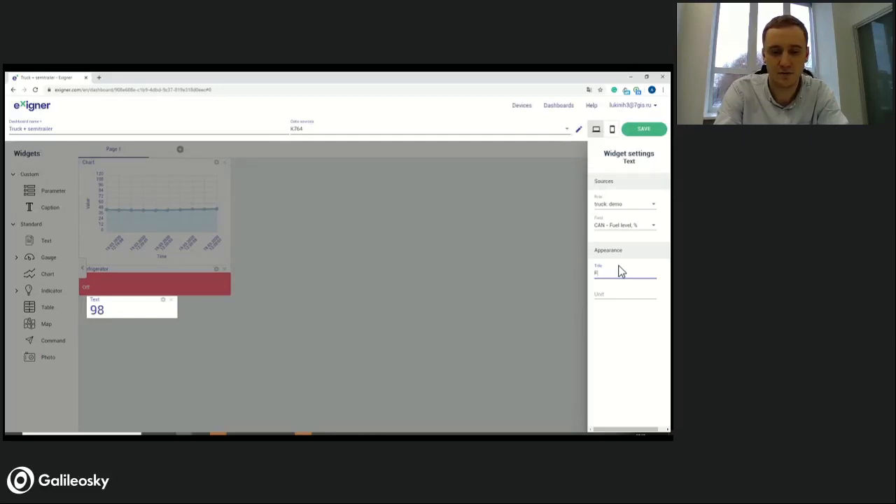
pyautogui.write('Fuel(%)')
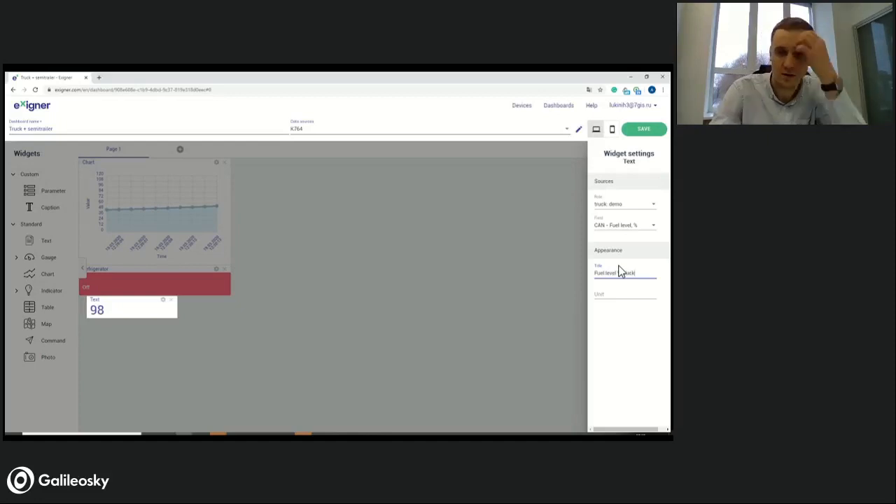
pyautogui.click(622, 322)
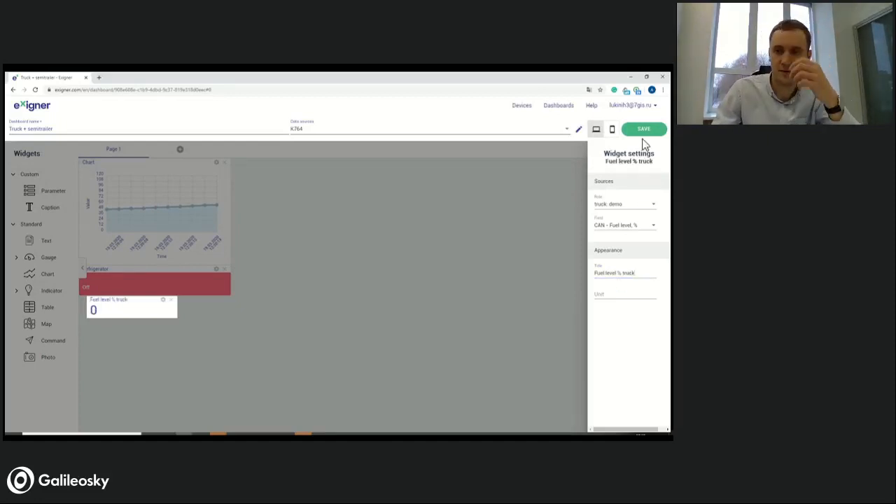
pyautogui.click(619, 292)
pyautogui.write('%')
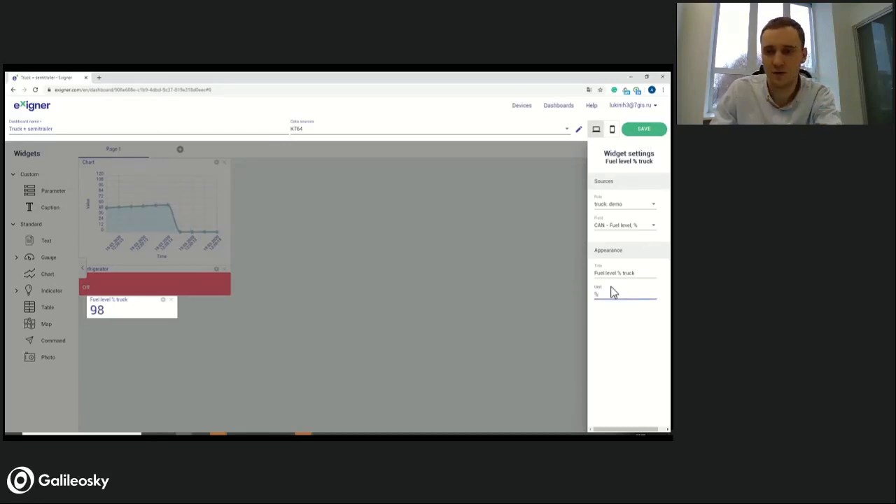
# - Save the dashboard and align the fuel level widget with the left edge of the Refrigerator widget above it
pyautogui.click(642, 130)
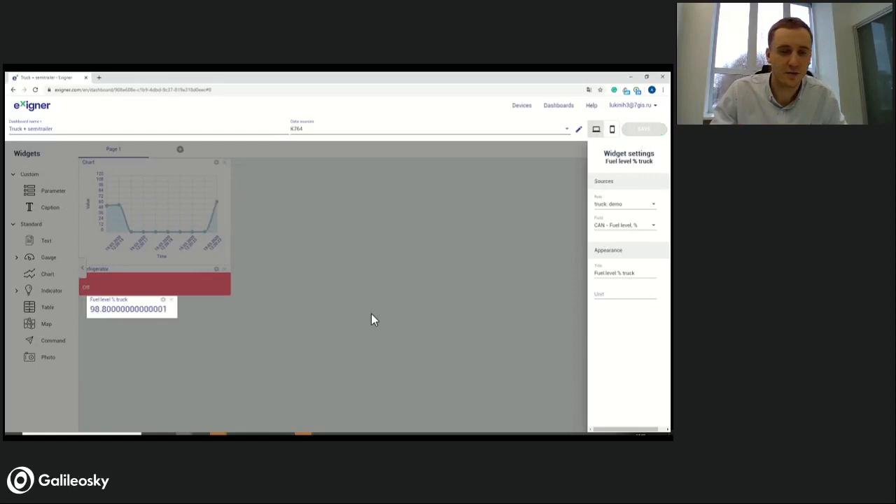
pyautogui.click(208, 313)
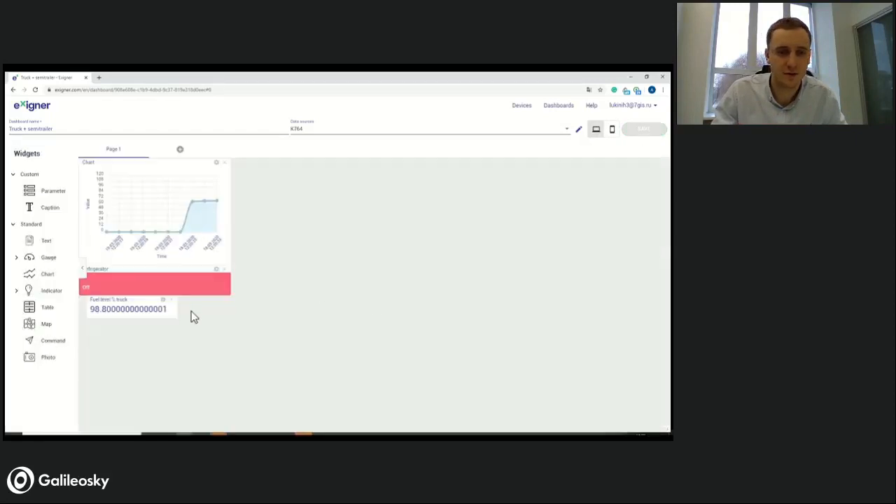
pyautogui.moveTo(139, 306); pyautogui.dragTo(116, 301)
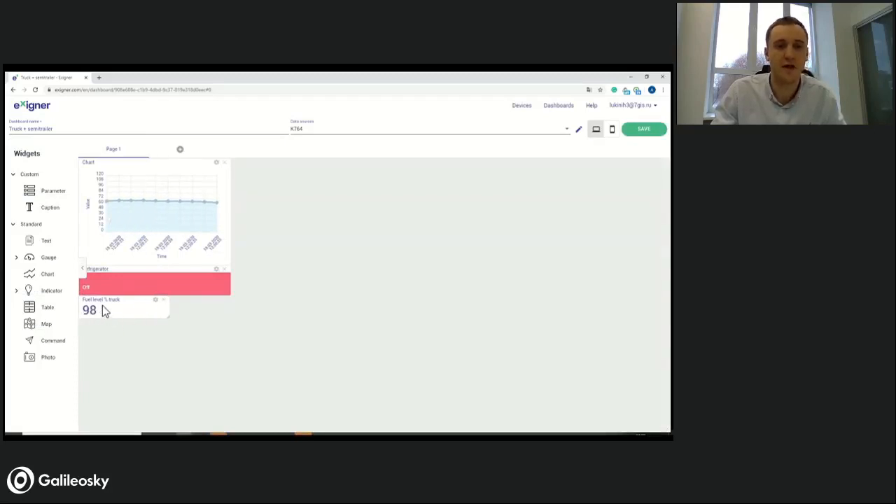
# - Check the source settings of the Refrigerator and Chart widgets, and return to the dashboard list
pyautogui.click(216, 271)
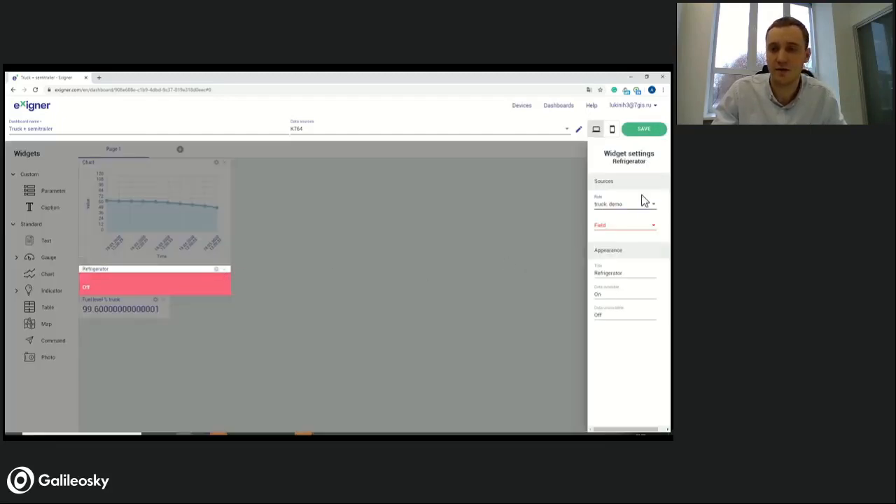
pyautogui.click(250, 276)
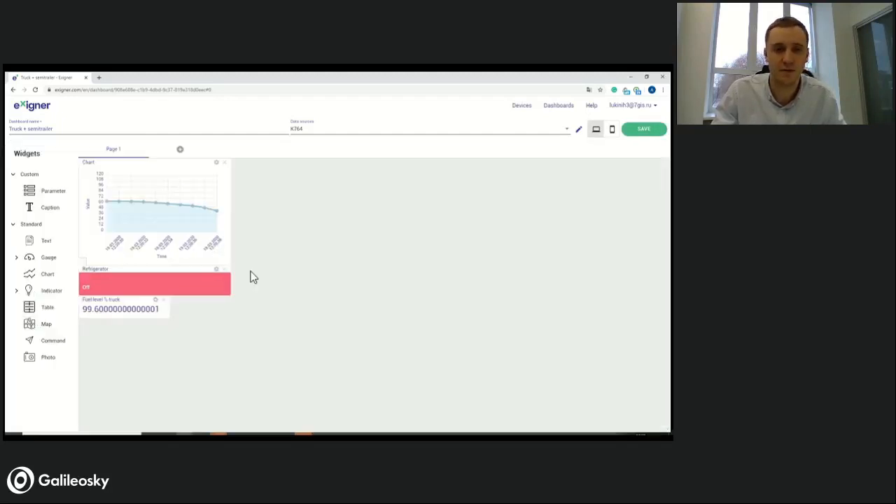
pyautogui.click(217, 162)
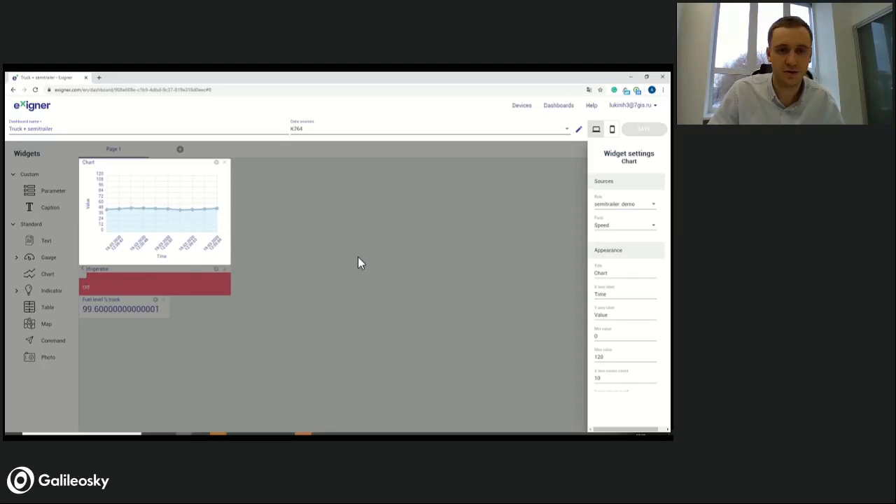
pyautogui.click(13, 89)
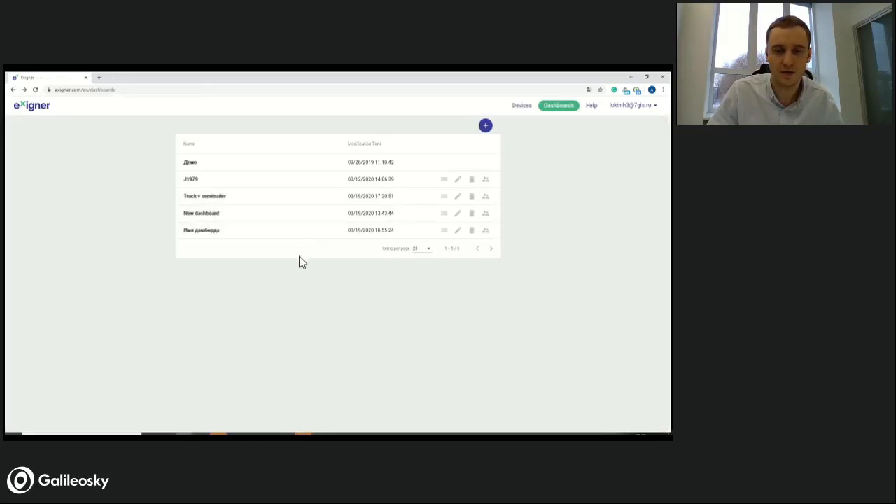
# - Switch to the webinar page and change the shared screen to the AnyDesk window showing the tablet
pyautogui.moveTo(303, 434)
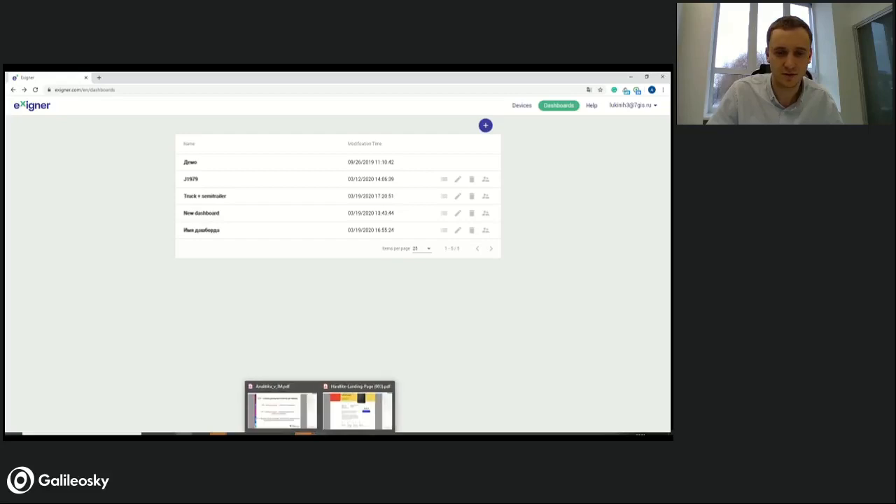
pyautogui.moveTo(352, 435)
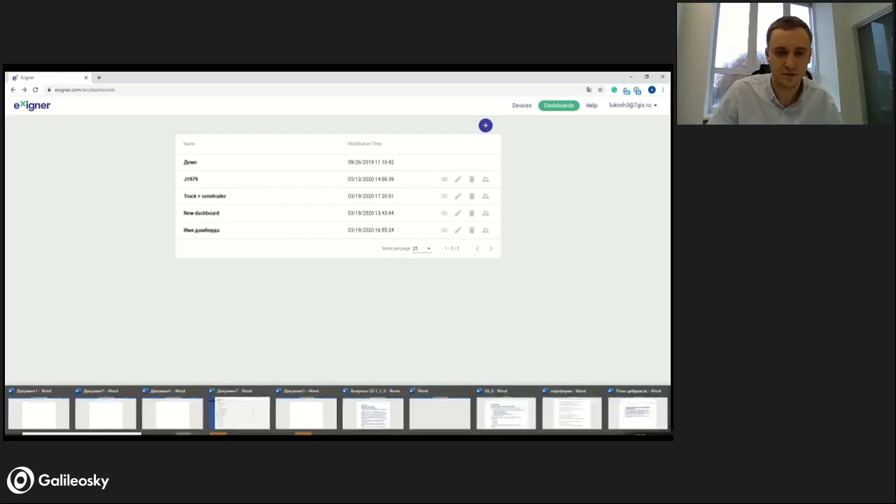
pyautogui.moveTo(186, 434)
pyautogui.click(171, 419)
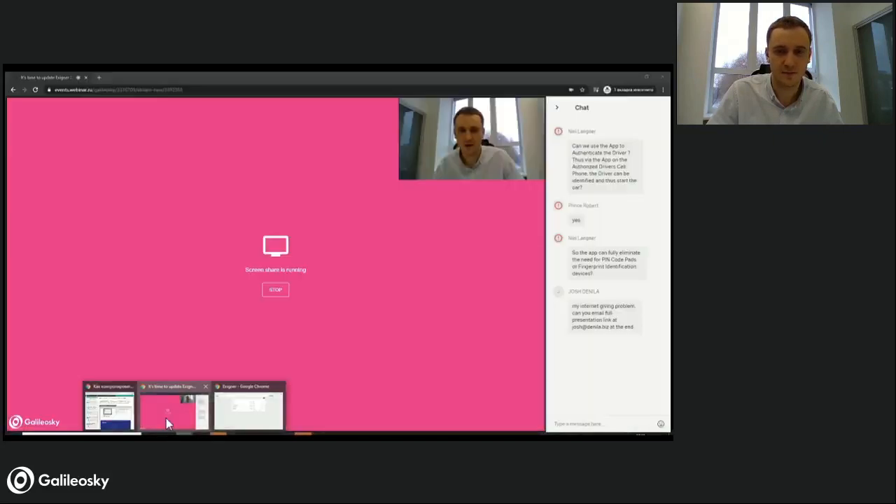
pyautogui.click(166, 418)
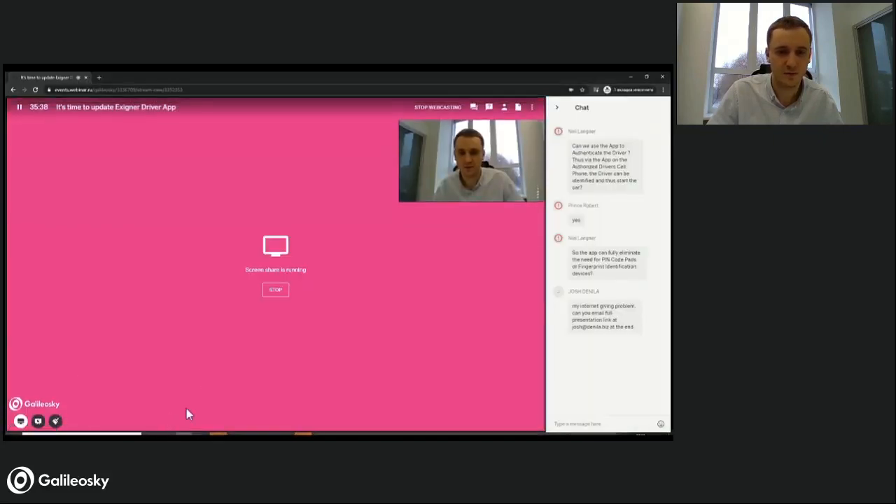
pyautogui.click(21, 422)
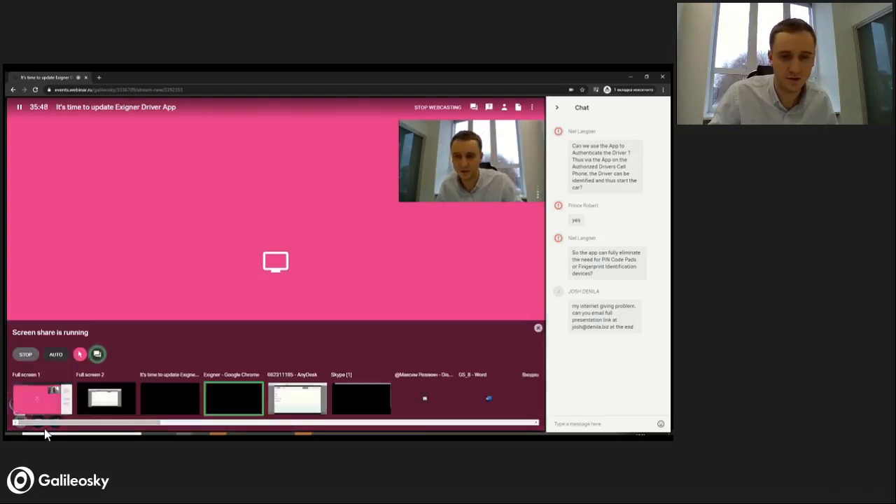
pyautogui.click(297, 408)
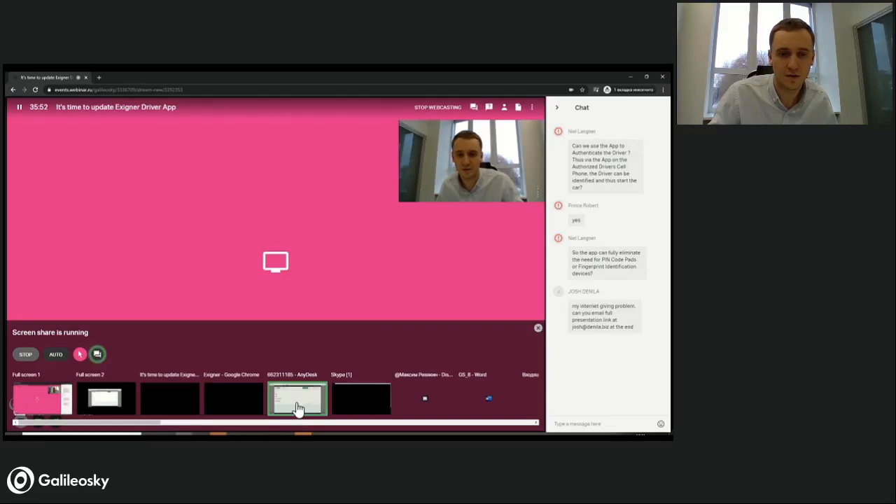
pyautogui.click(297, 405)
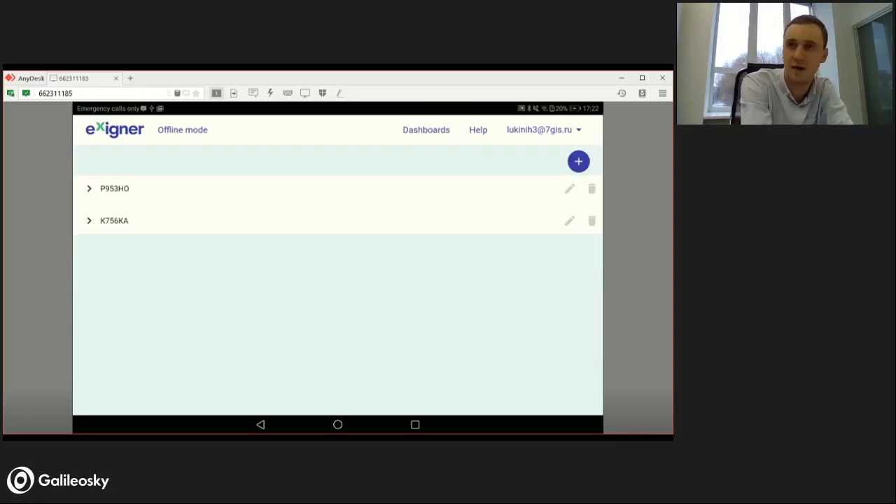
# - Expand data sources P953HO and K756KA in the driver app to view their roles, and go to the dashboards
pyautogui.click(88, 188)
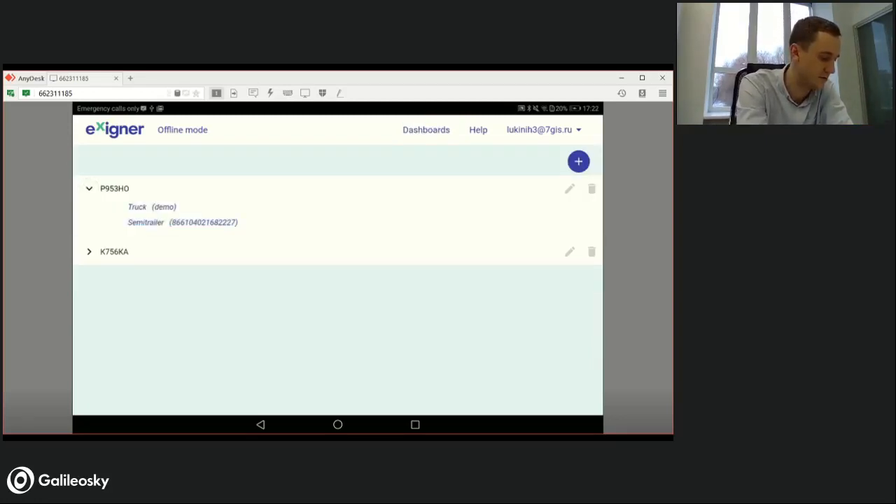
pyautogui.click(89, 252)
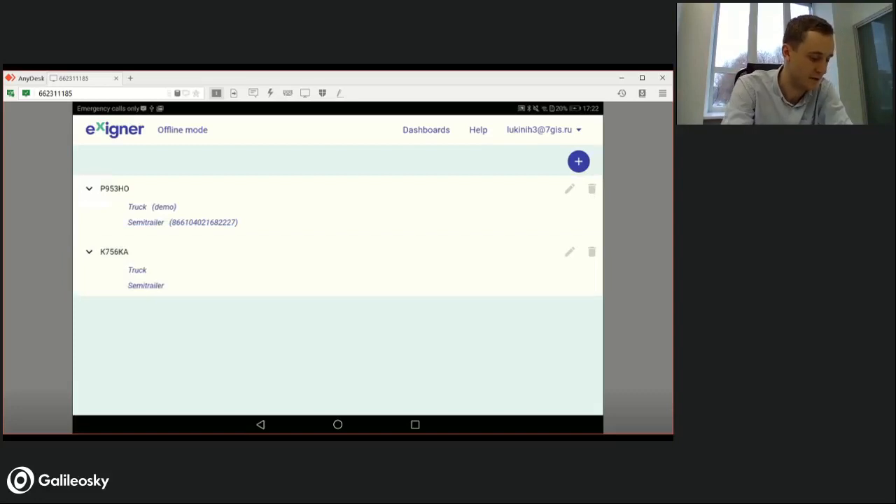
pyautogui.click(426, 130)
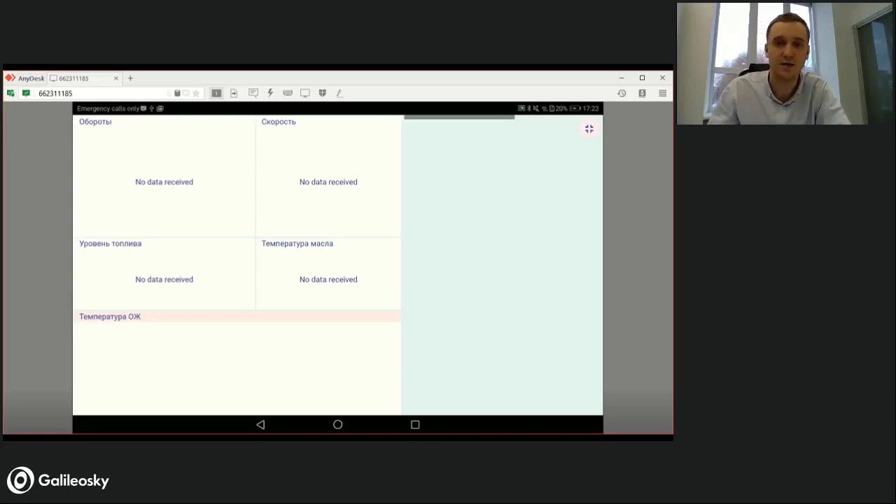
pyautogui.click(260, 424)
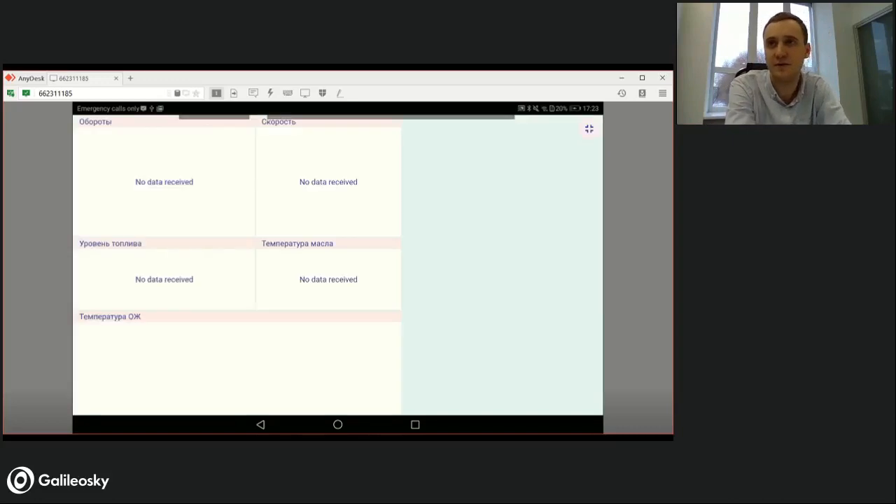
pyautogui.click(260, 424)
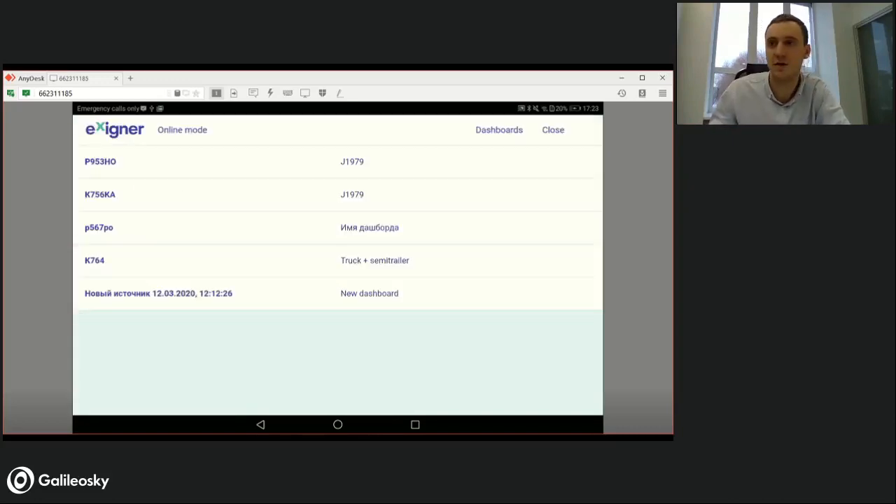
pyautogui.click(102, 195)
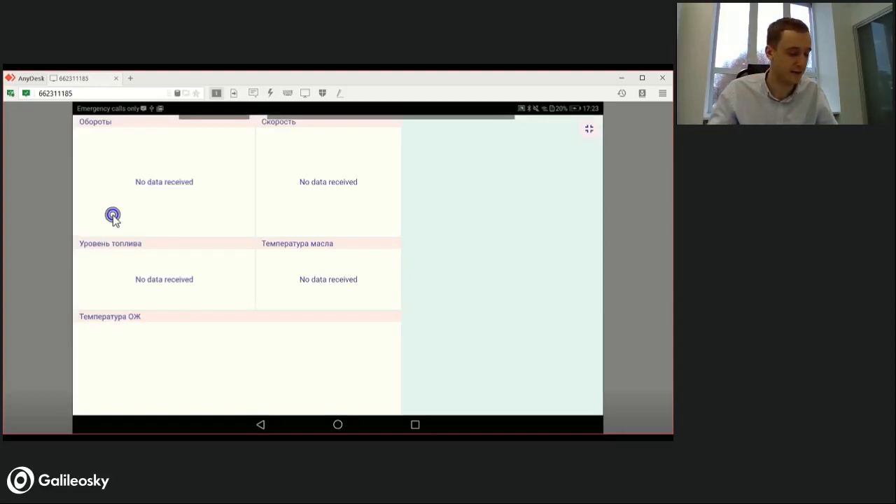
pyautogui.rightClick(113, 216)
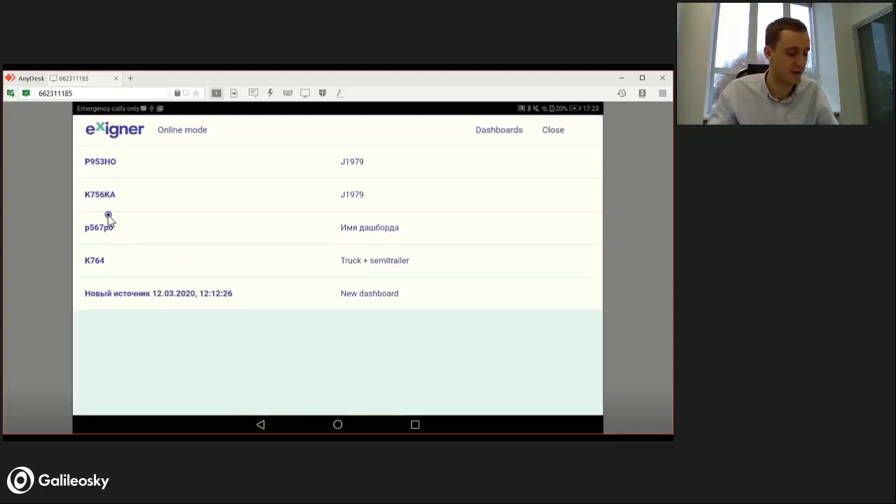
pyautogui.click(108, 218)
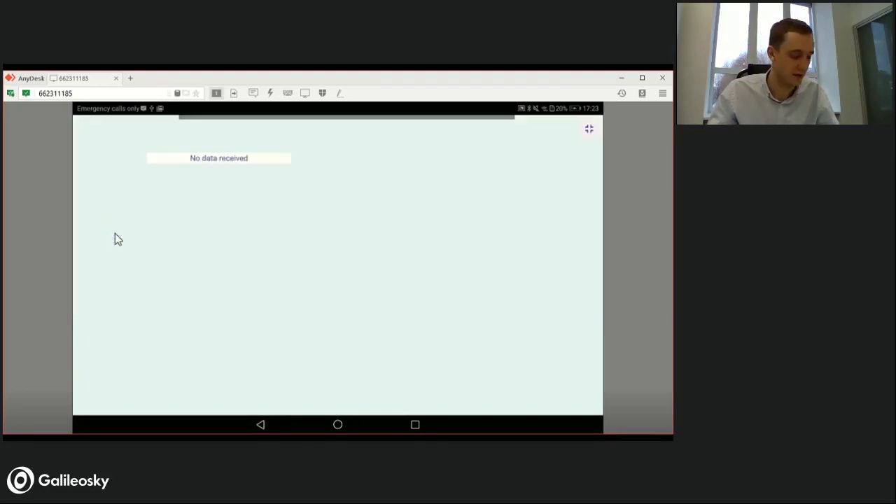
pyautogui.rightClick(116, 233)
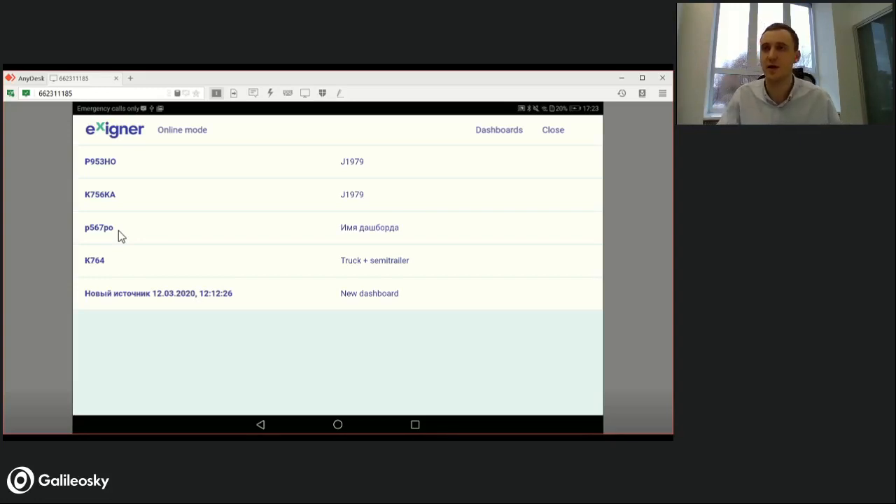
pyautogui.click(159, 265)
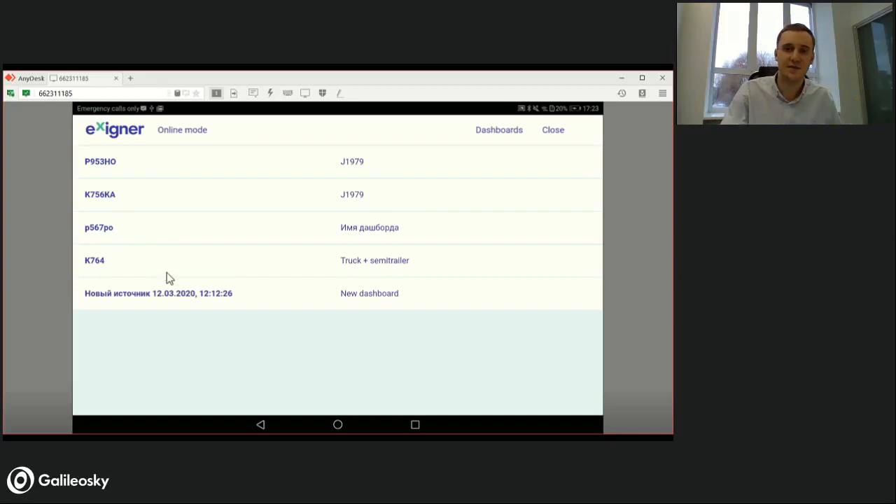
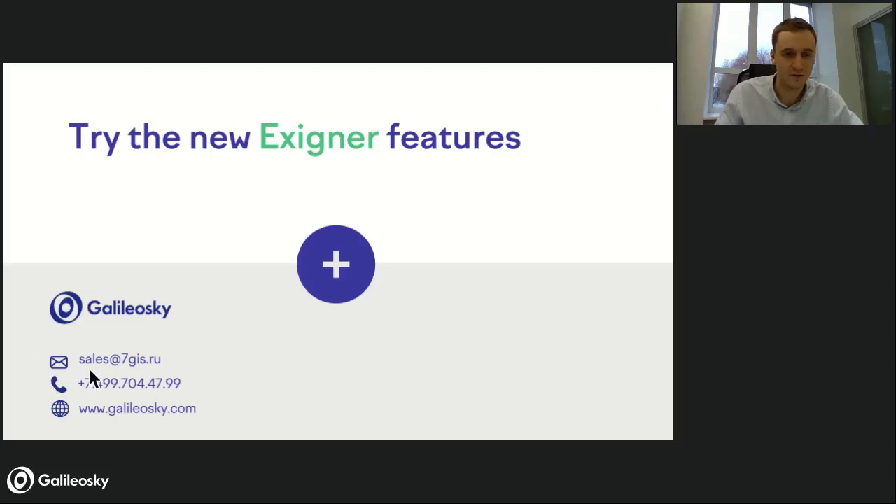
# - Switch to the AnyDesk window and toggle the J1979 dashboard between normal and full-screen view, ending in full screen
pyautogui.hotkey('alt', 'Tab')
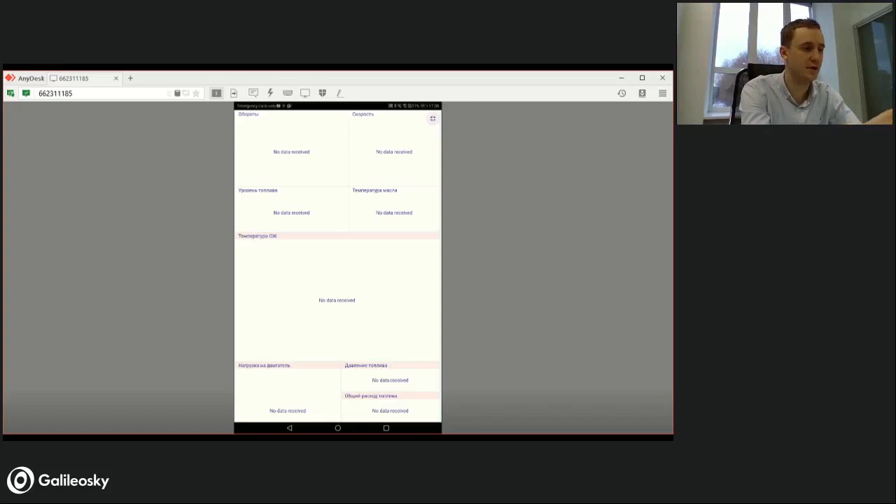
pyautogui.click(432, 119)
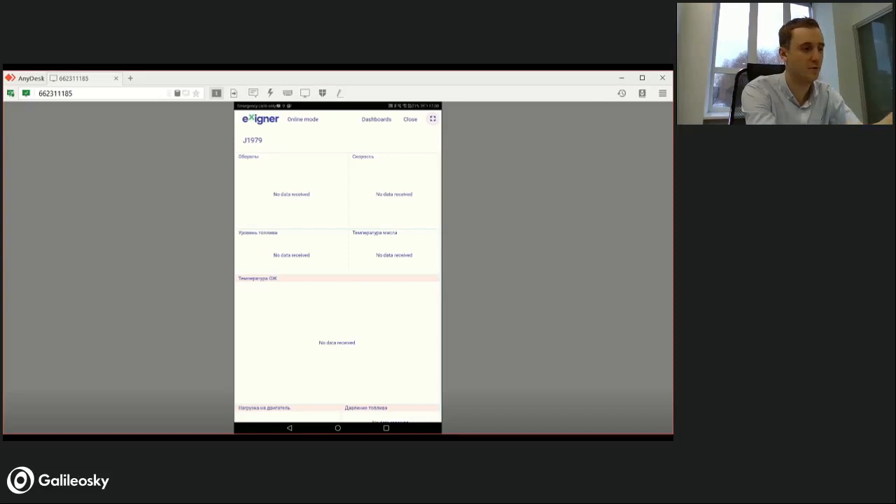
pyautogui.click(433, 119)
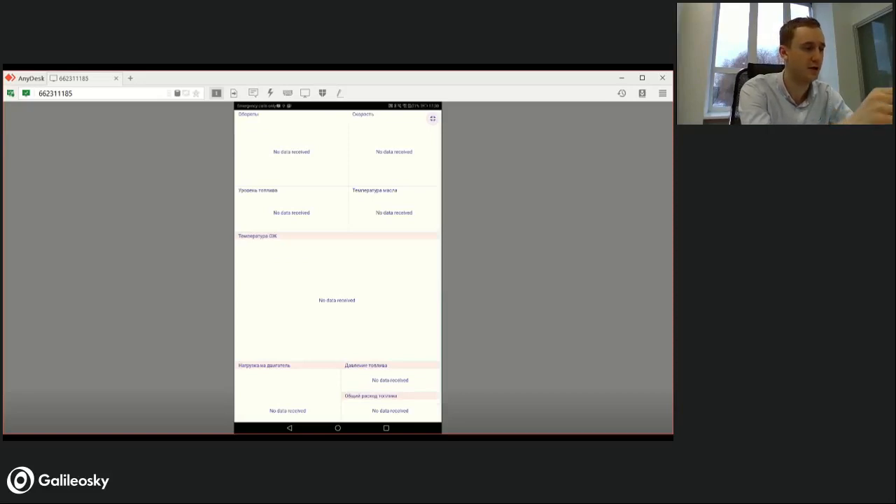
pyautogui.click(433, 119)
pyautogui.click(433, 119)
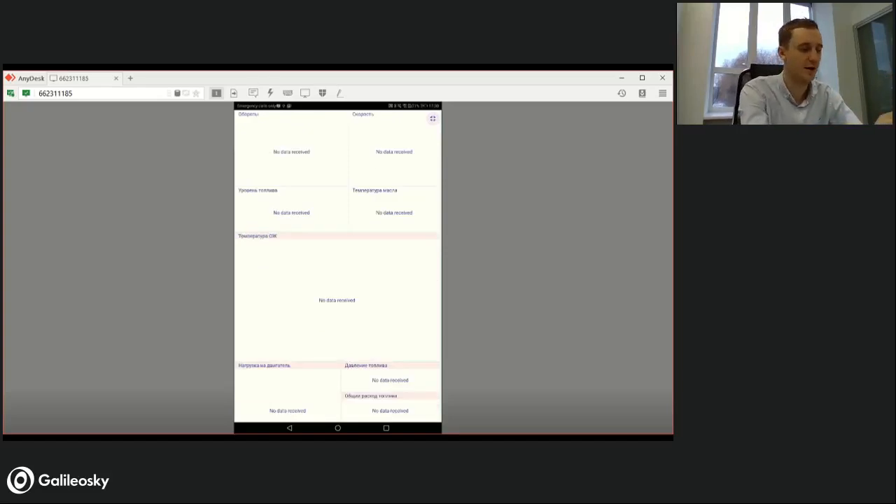
# - Examine all widgets of the full-screen J1979 dashboard, from engine speed at its start to trip time at its end
pyautogui.scroll(-2, 338, 266)
pyautogui.scroll(2, 338, 266)
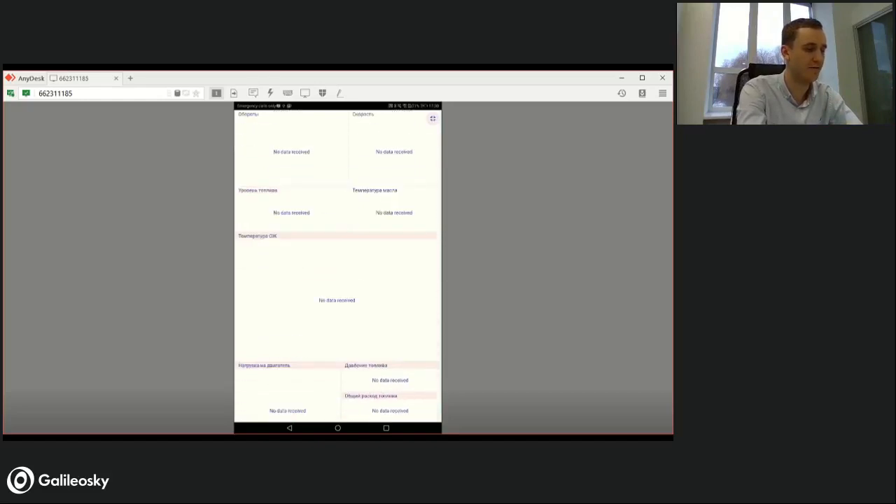
pyautogui.scroll(-2, 338, 266)
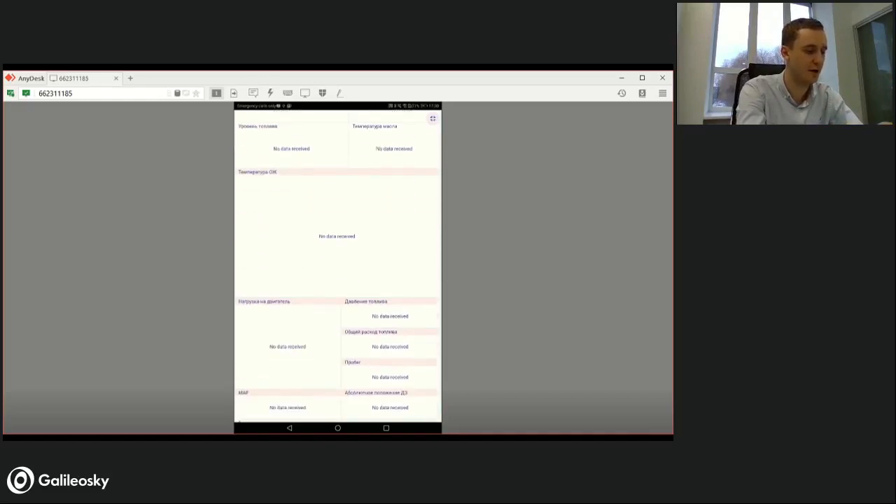
pyautogui.scroll(2, 337, 266)
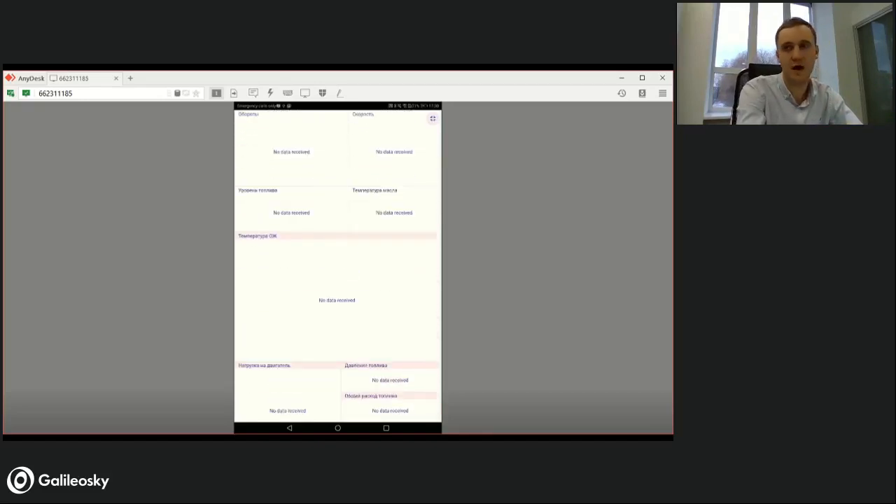
pyautogui.scroll(-2, 337, 266)
pyautogui.scroll(2, 337, 266)
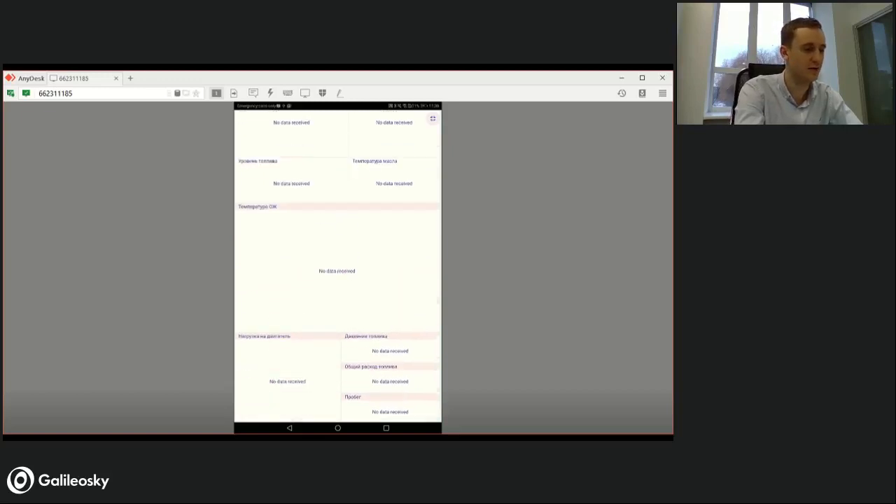
pyautogui.scroll(-2, 338, 266)
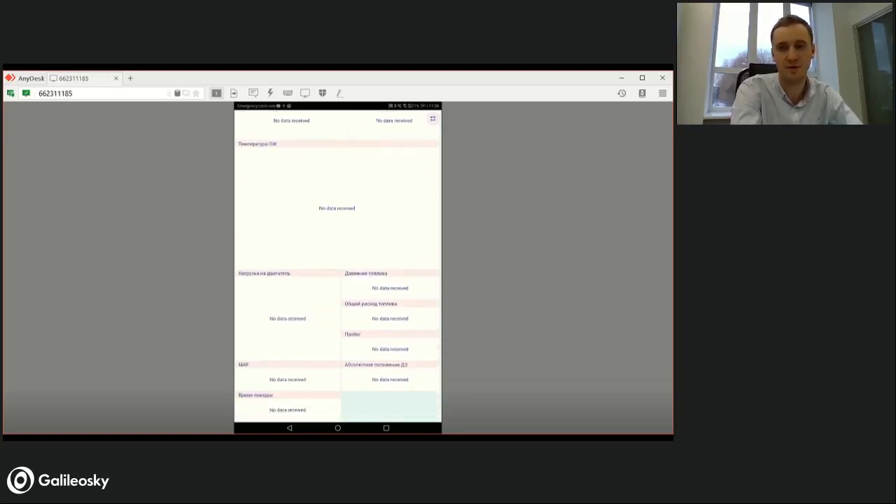
pyautogui.scroll(2, 337, 266)
pyautogui.scroll(-2, 337, 266)
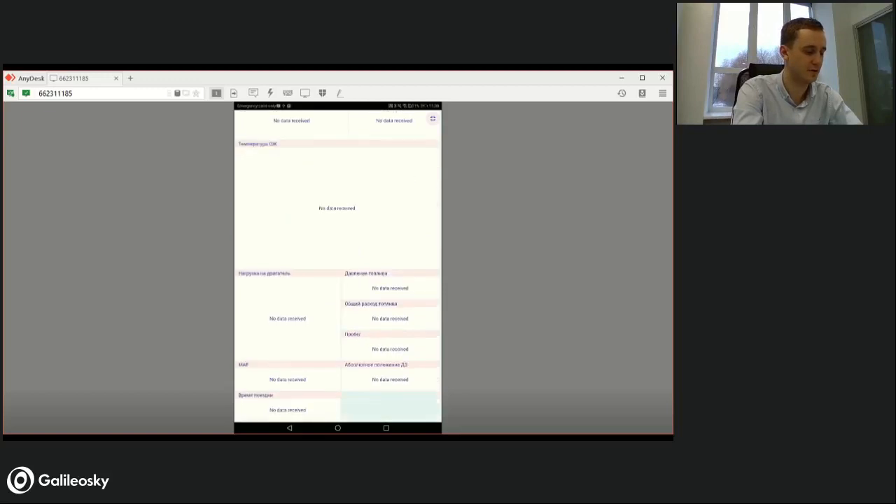
pyautogui.scroll(2, 338, 266)
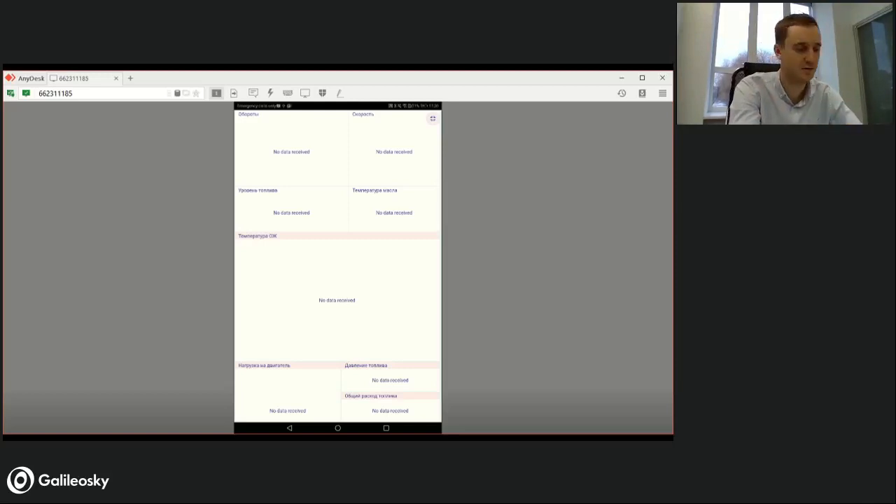
pyautogui.scroll(-2, 337, 266)
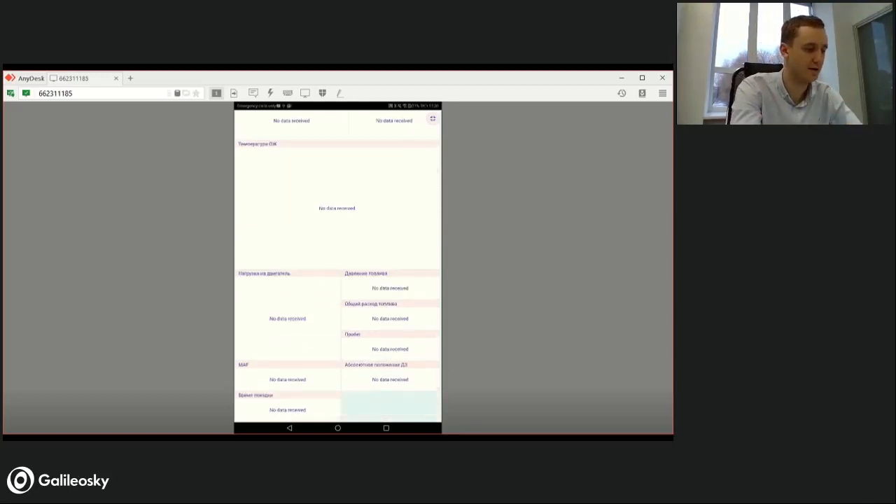
pyautogui.scroll(2, 338, 266)
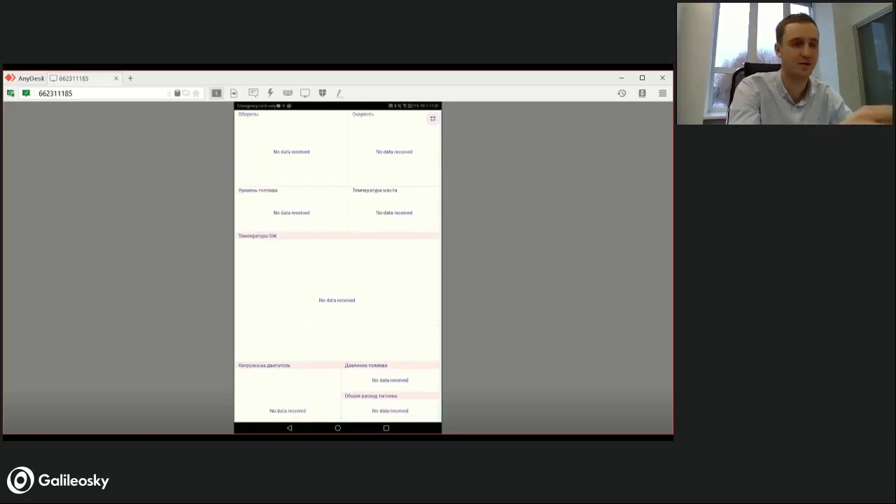
pyautogui.scroll(1, 337, 266)
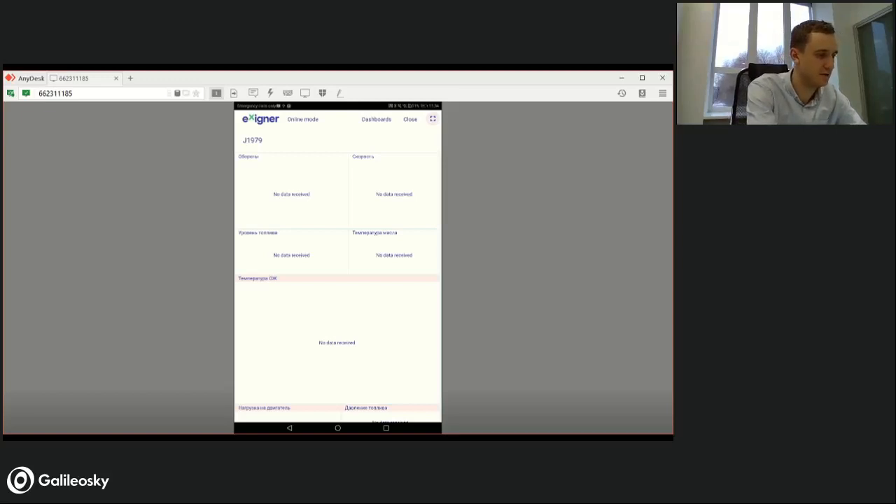
# - Go back from the J1979 dashboard to the dashboard list and open the Truck + semitrailer dashboard
pyautogui.click(290, 428)
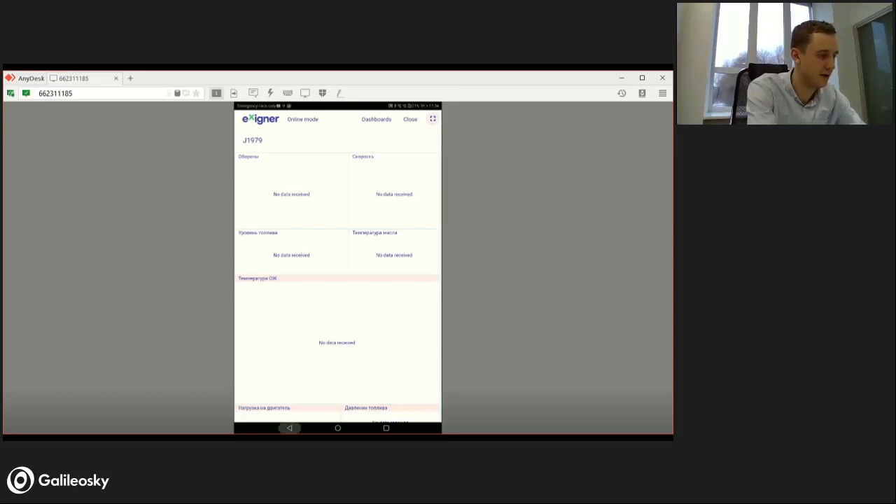
pyautogui.click(289, 428)
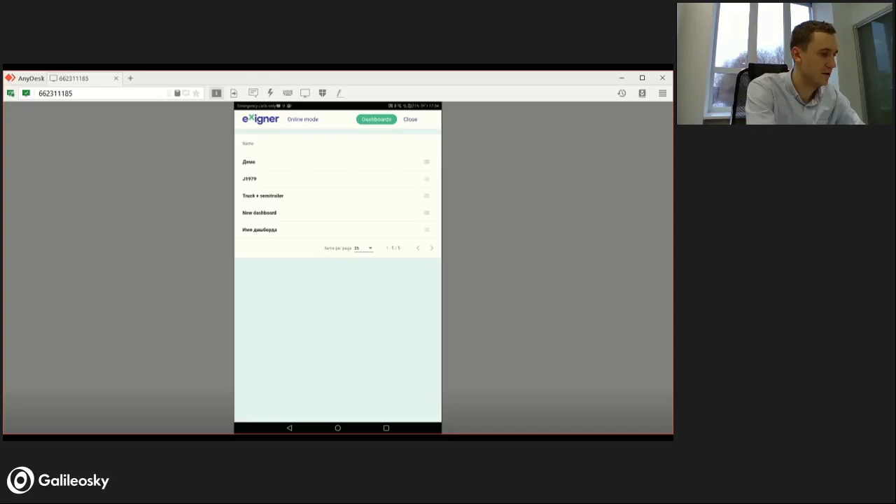
pyautogui.click(263, 196)
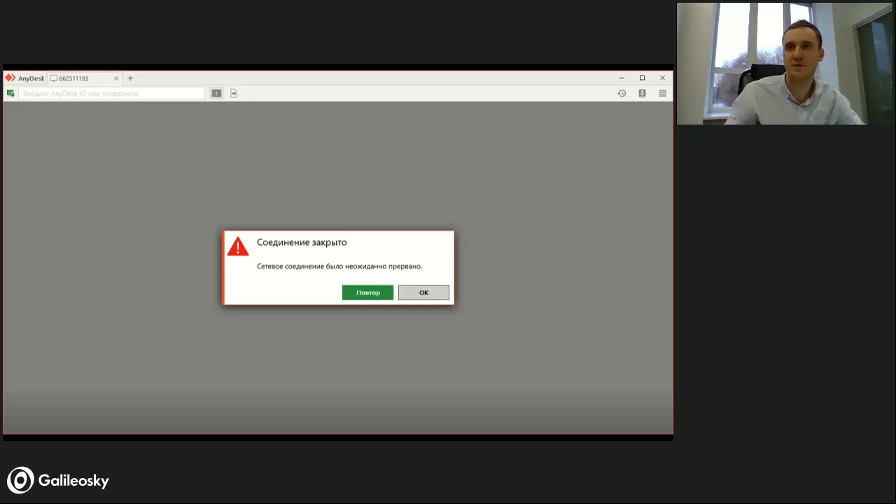
# - Retry the interrupted AnyDesk connection to the tablet
pyautogui.click(369, 294)
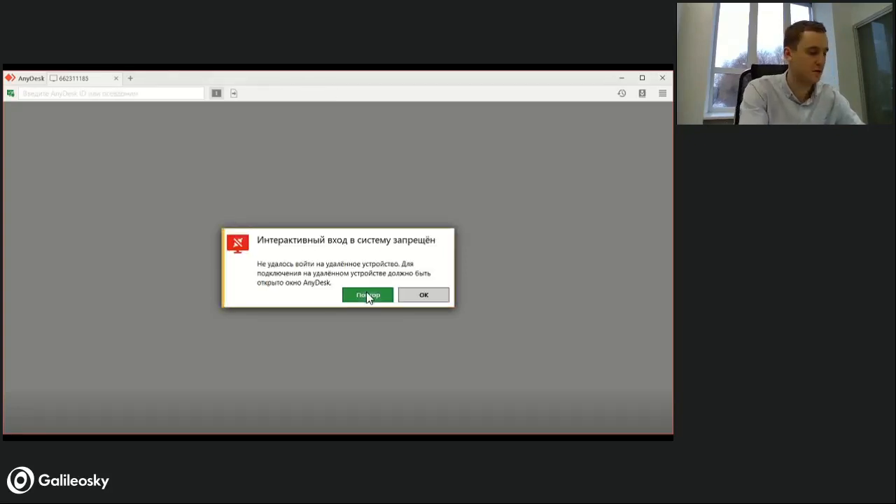